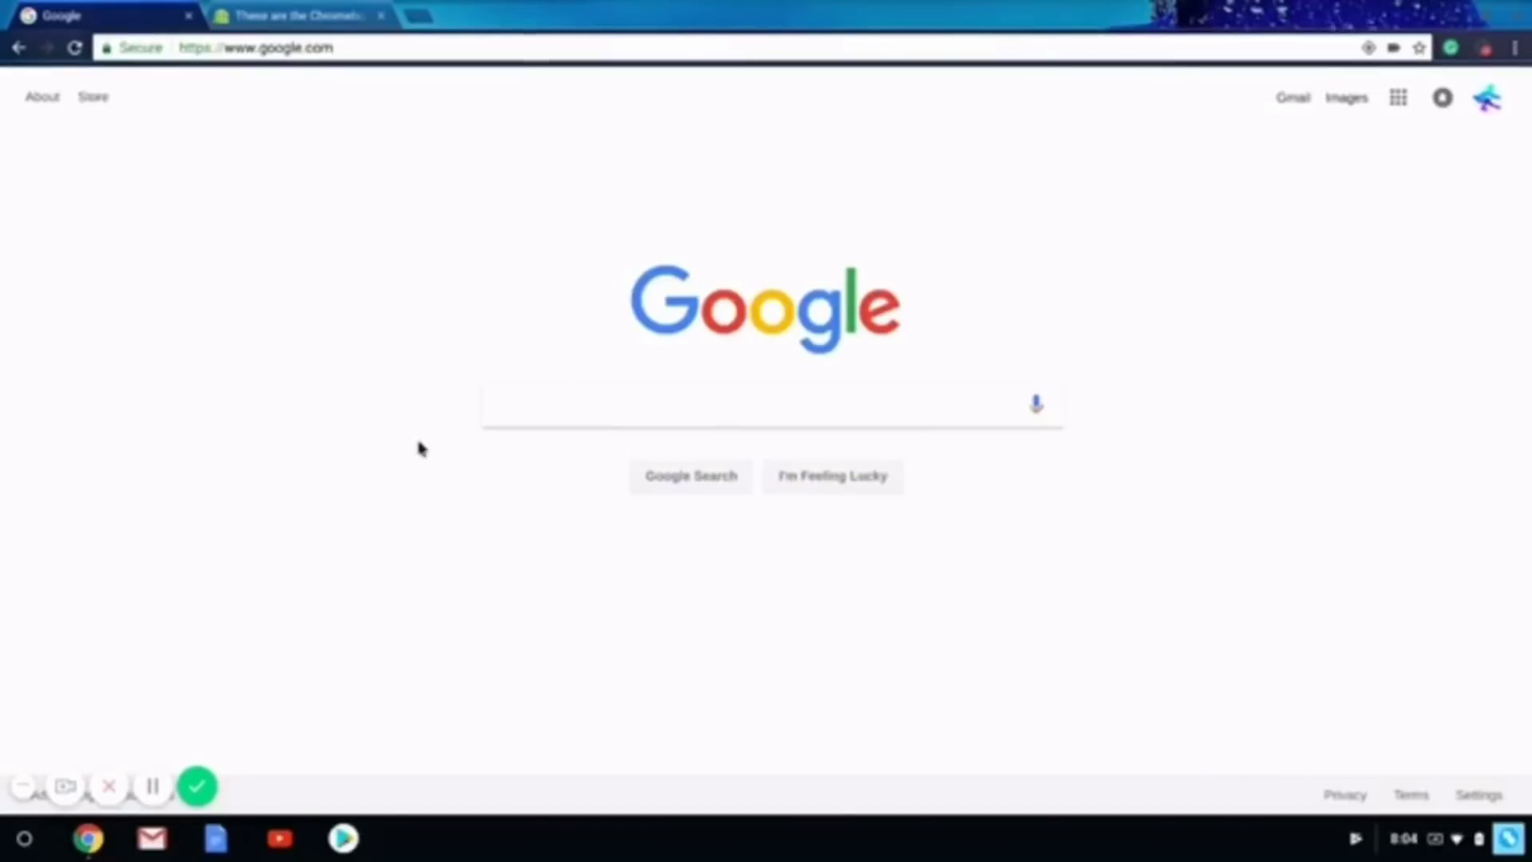
Step: Bring up the androidcentral article, read the stable-channel list and close the Best Buy banner
left_click(301, 13)
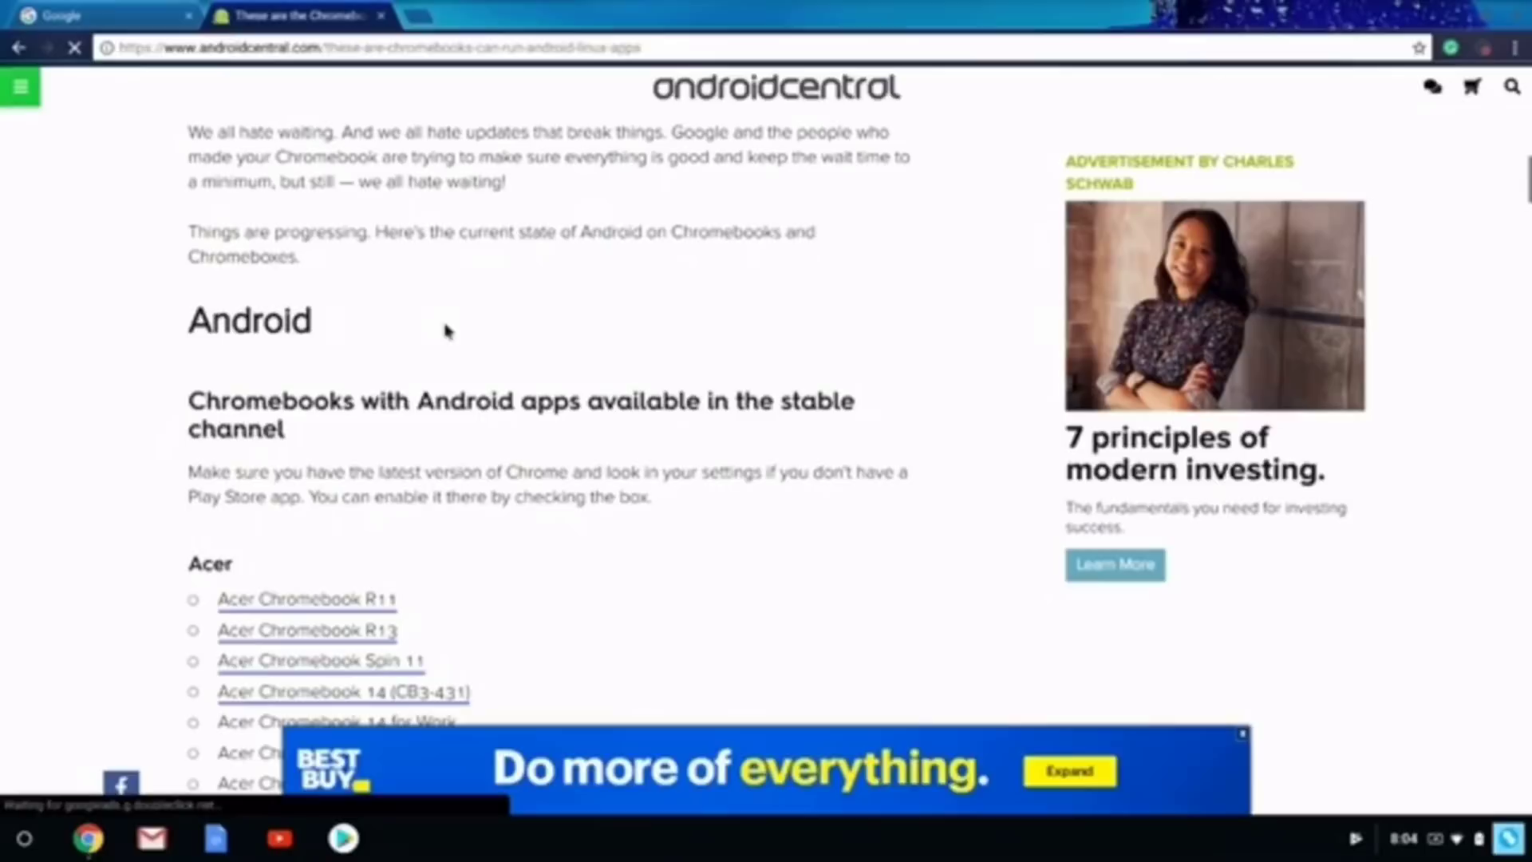
scroll(444, 328, "down", 3)
left_click_drag(779, 224, 841, 247)
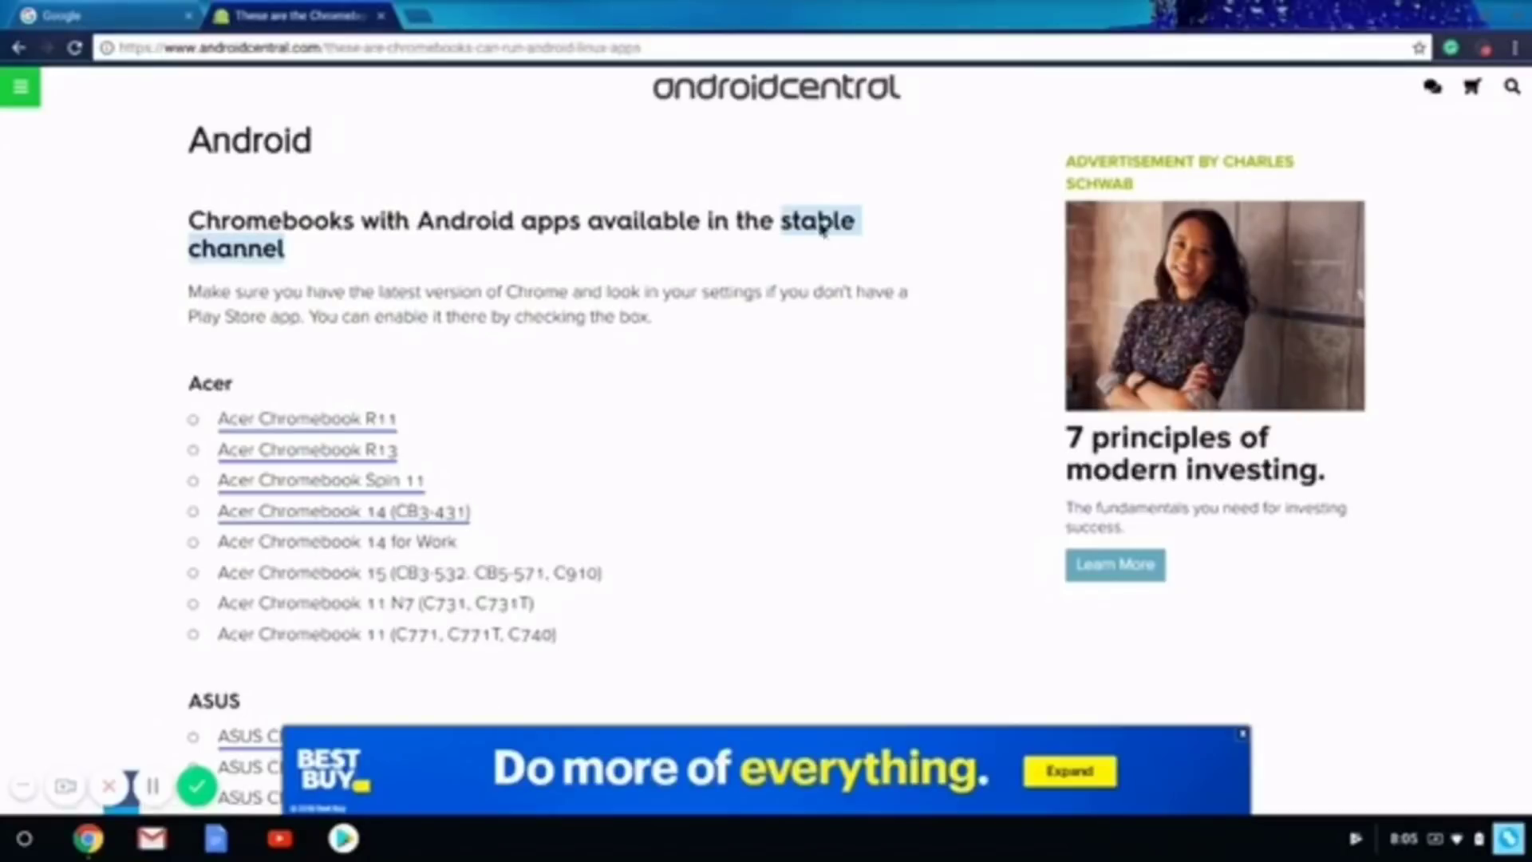
scroll(257, 369, "down", 3)
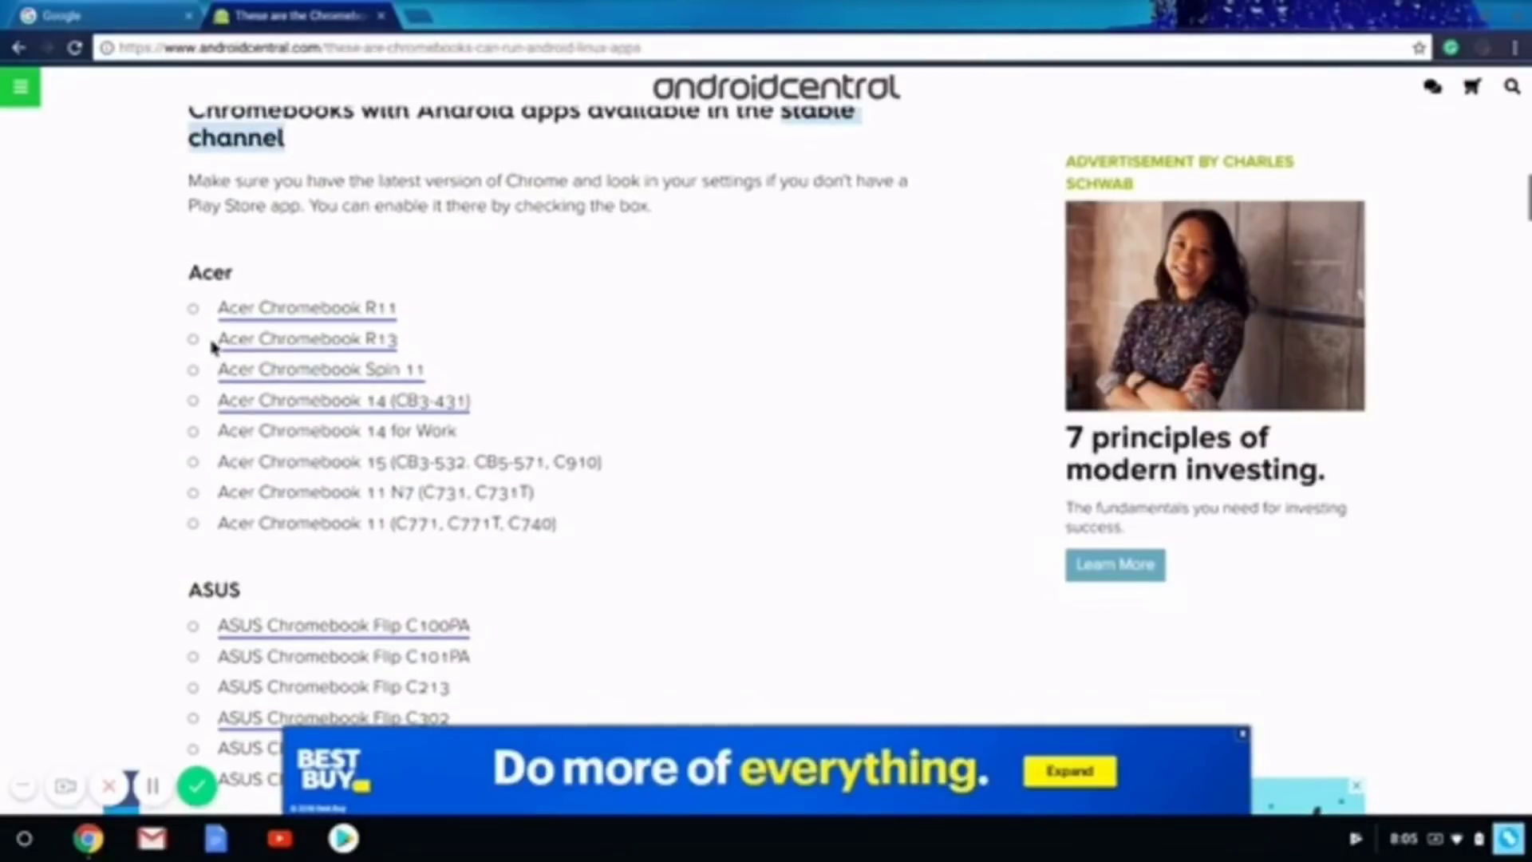
scroll(212, 346, "down", 10)
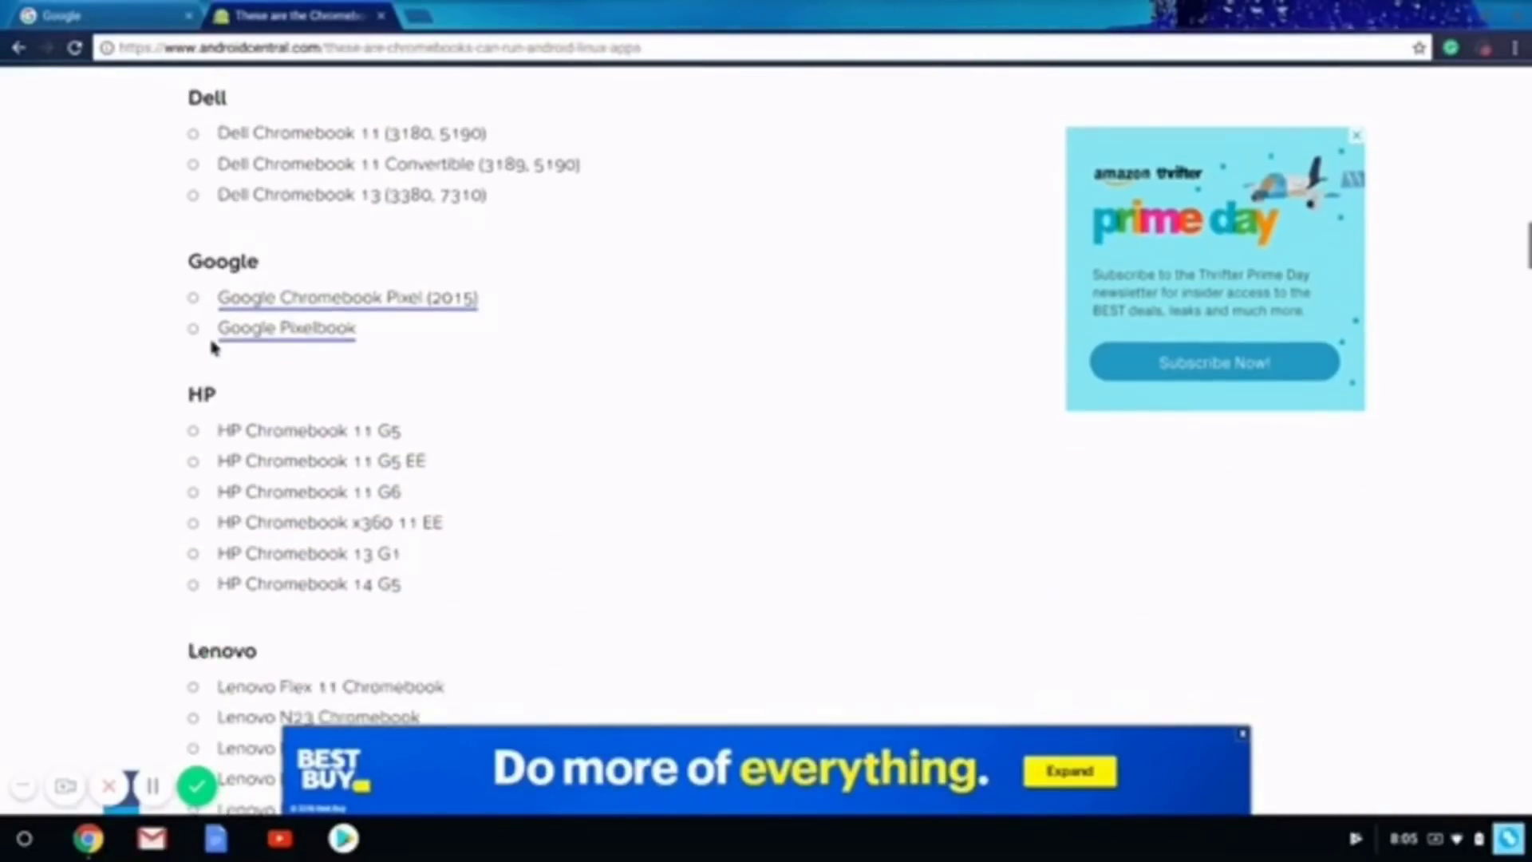
scroll(213, 346, "down", 5)
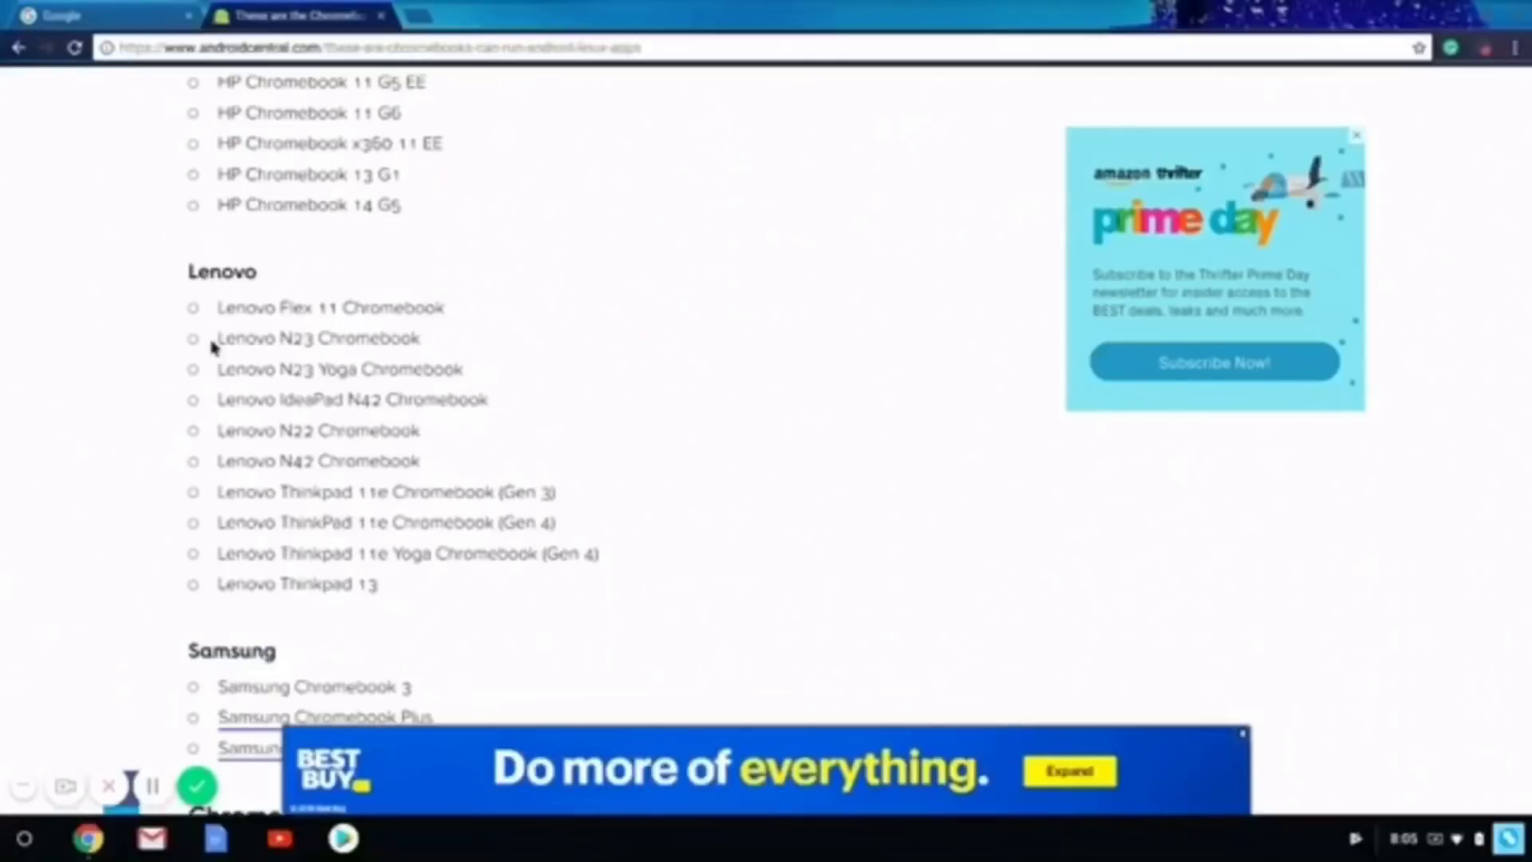
scroll(213, 345, "down", 2)
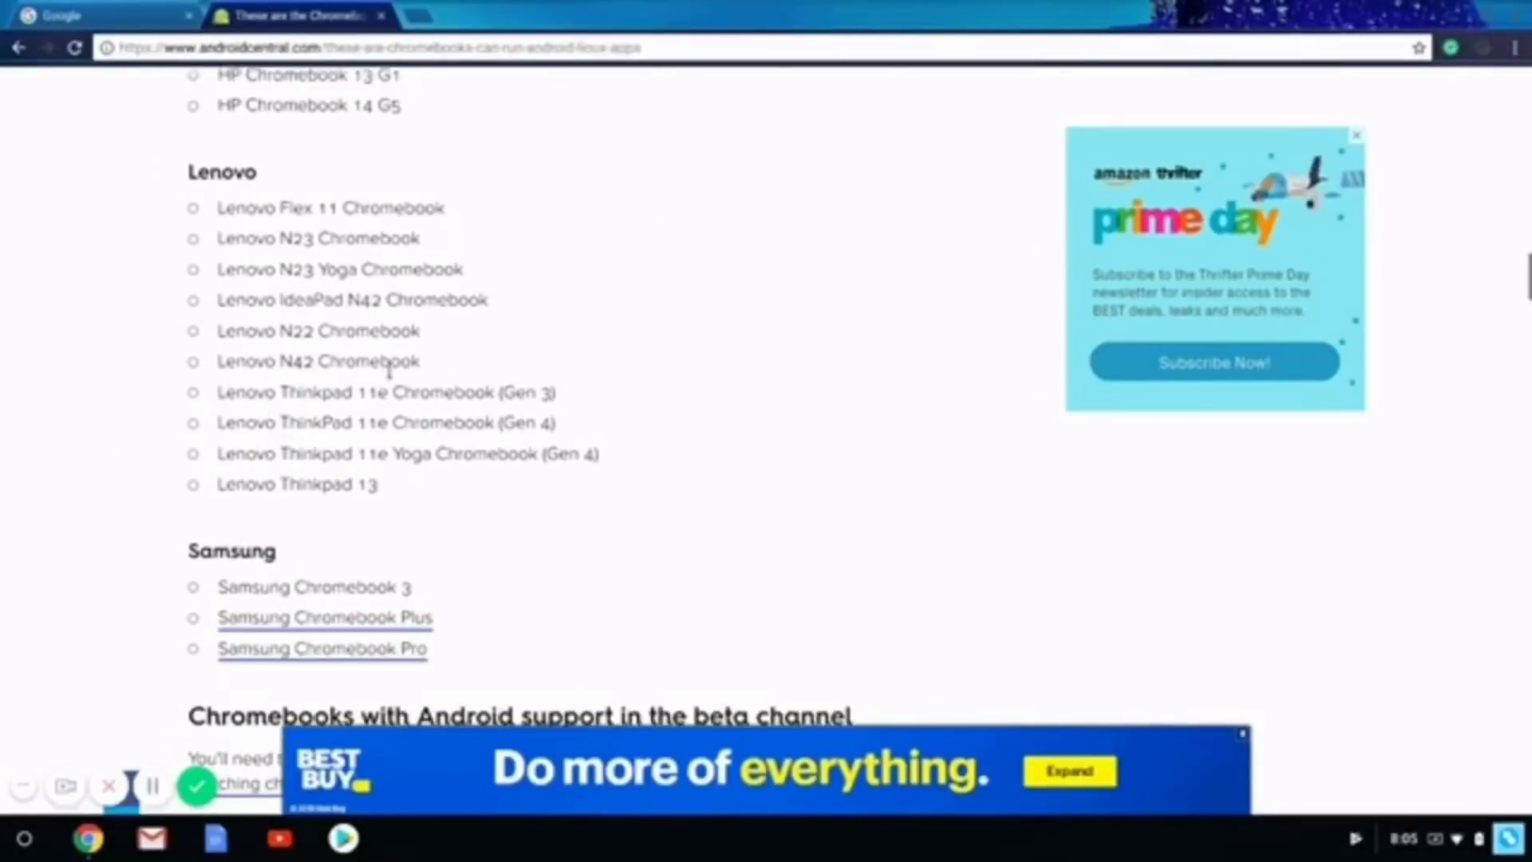
left_click(1243, 731)
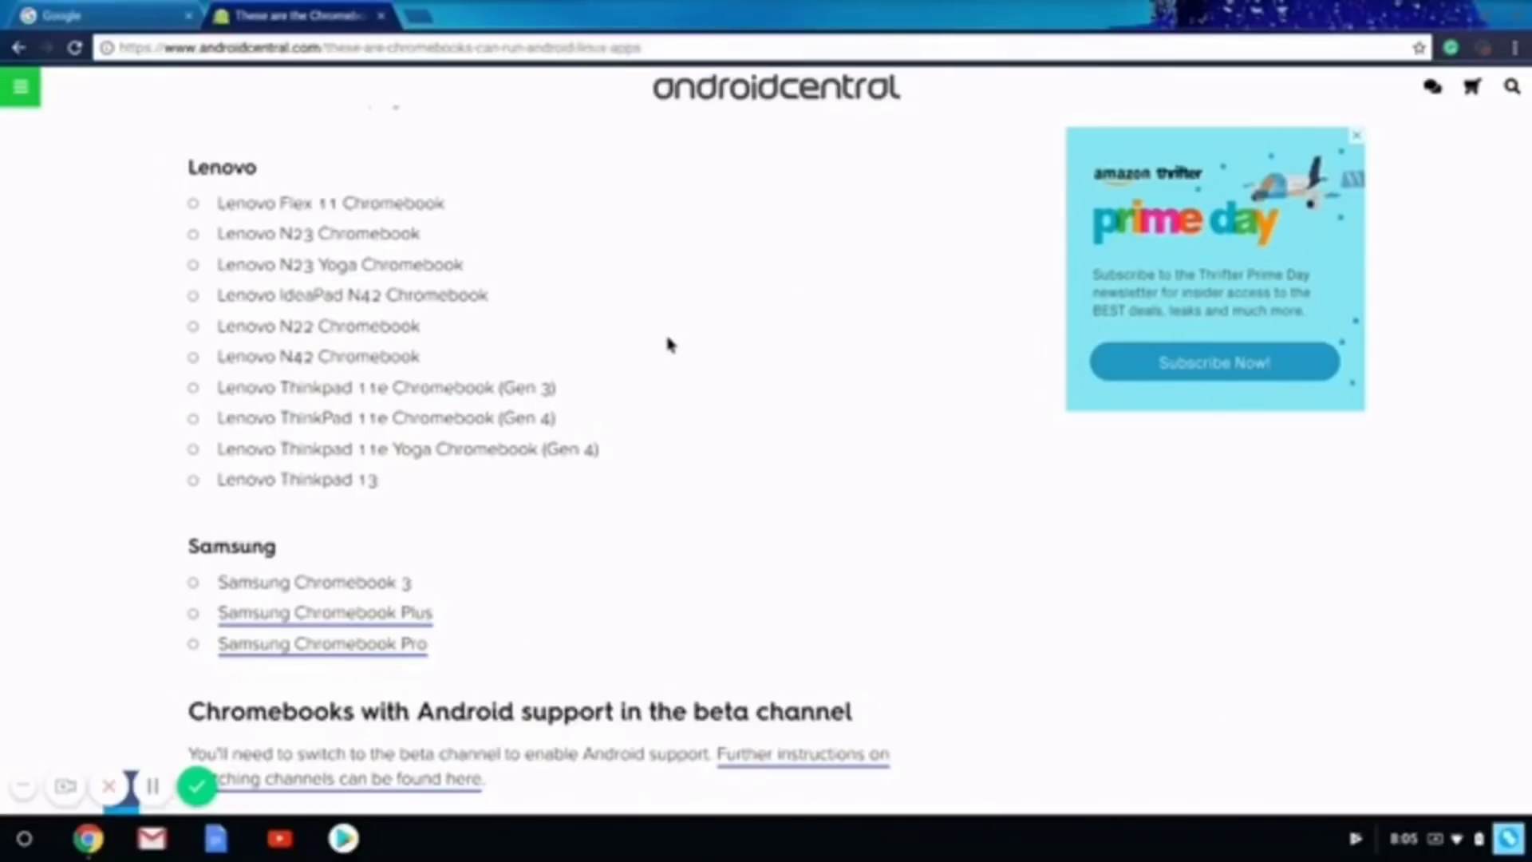
Step: Read the remaining Chromebook lists, highlighting the Toshiba Chromebook 2 (2015) entry
scroll(664, 332, "down", 2)
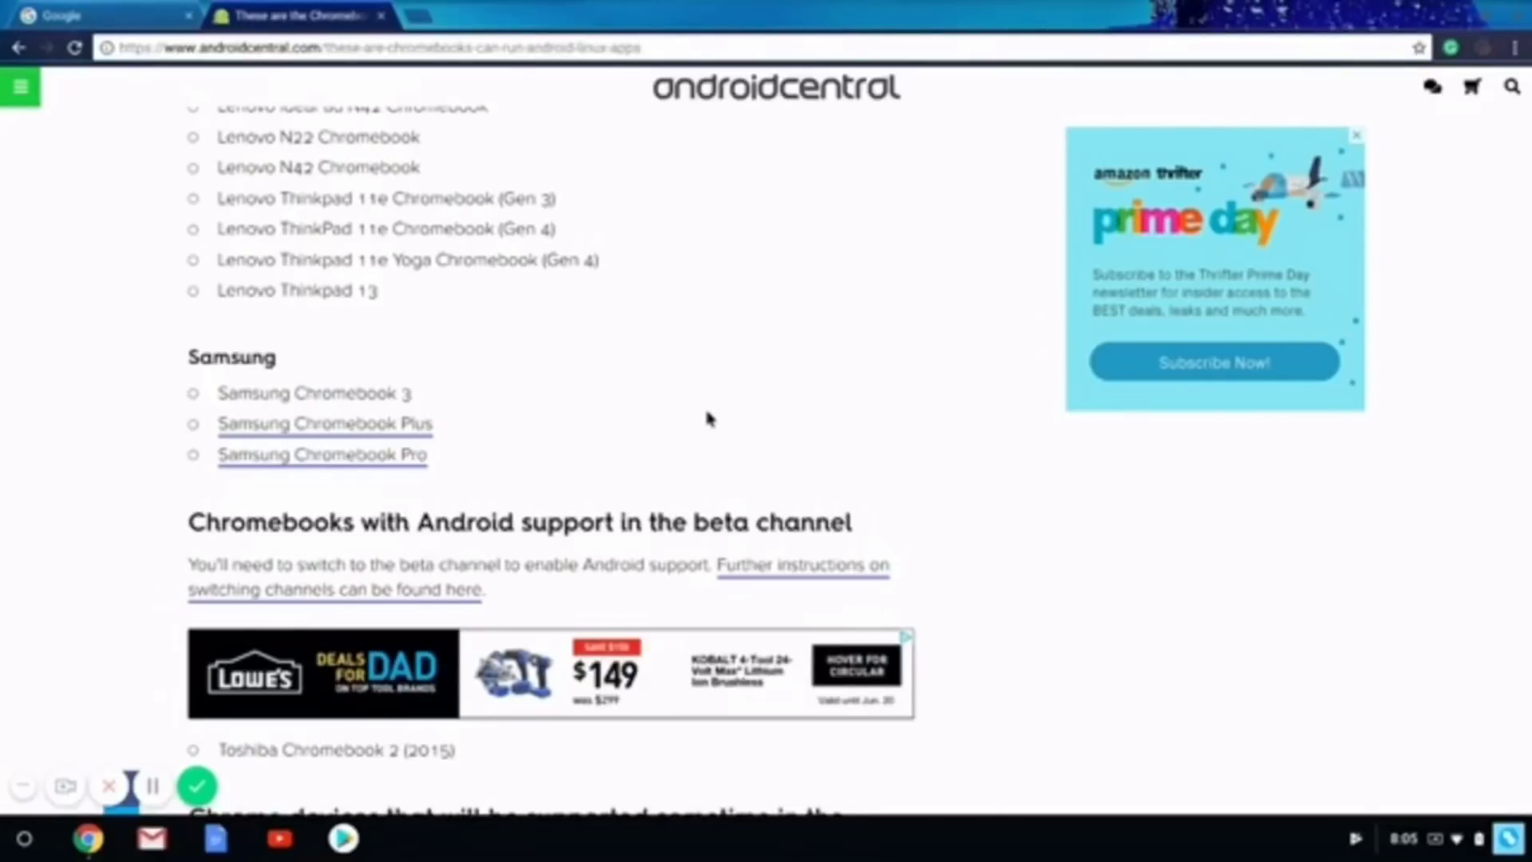
scroll(708, 419, "down", 3)
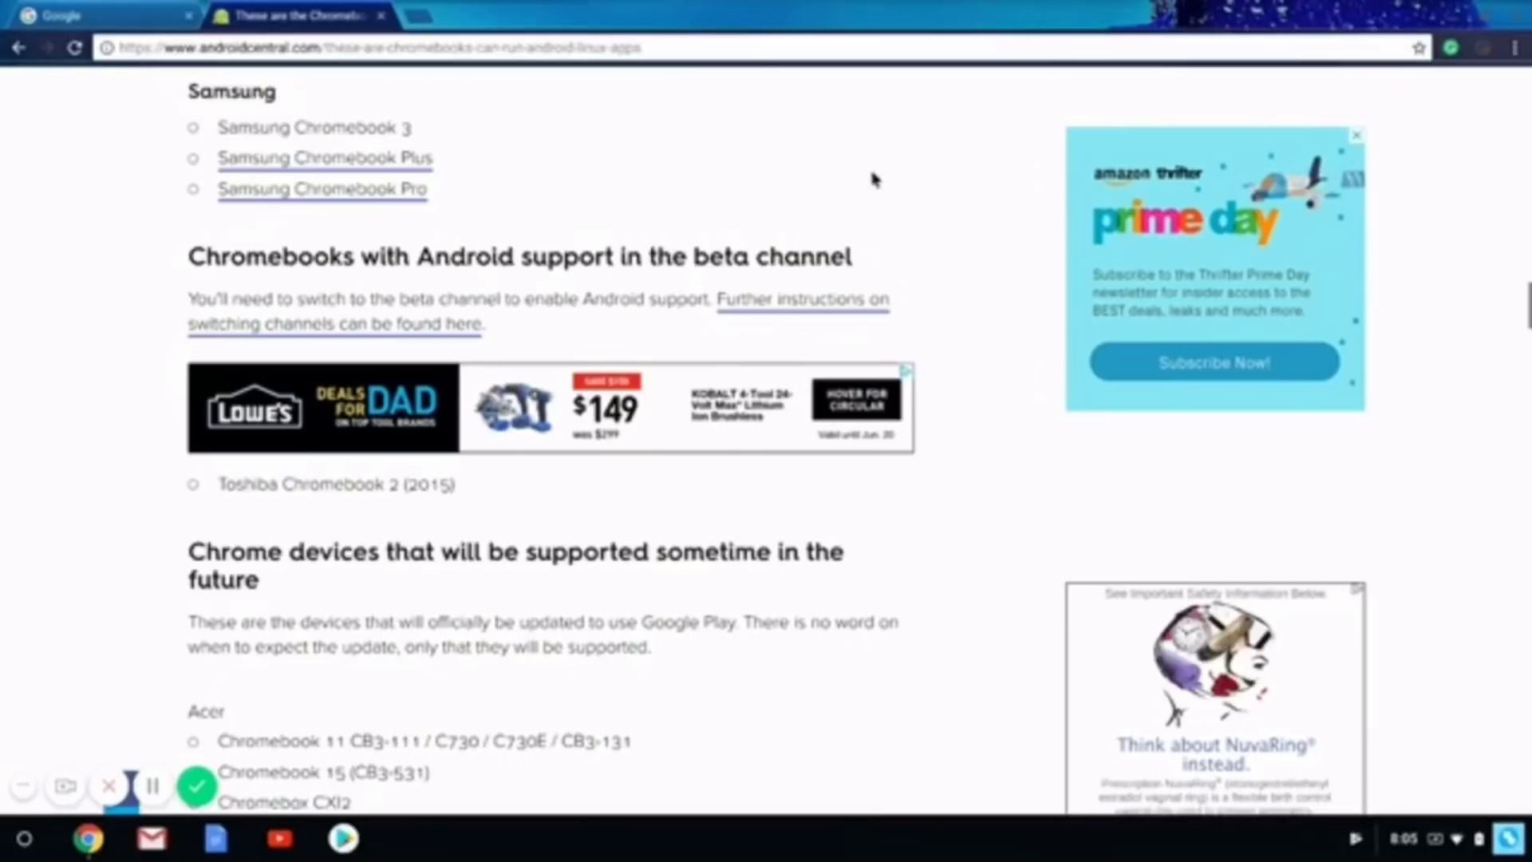
scroll(437, 443, "down", 2)
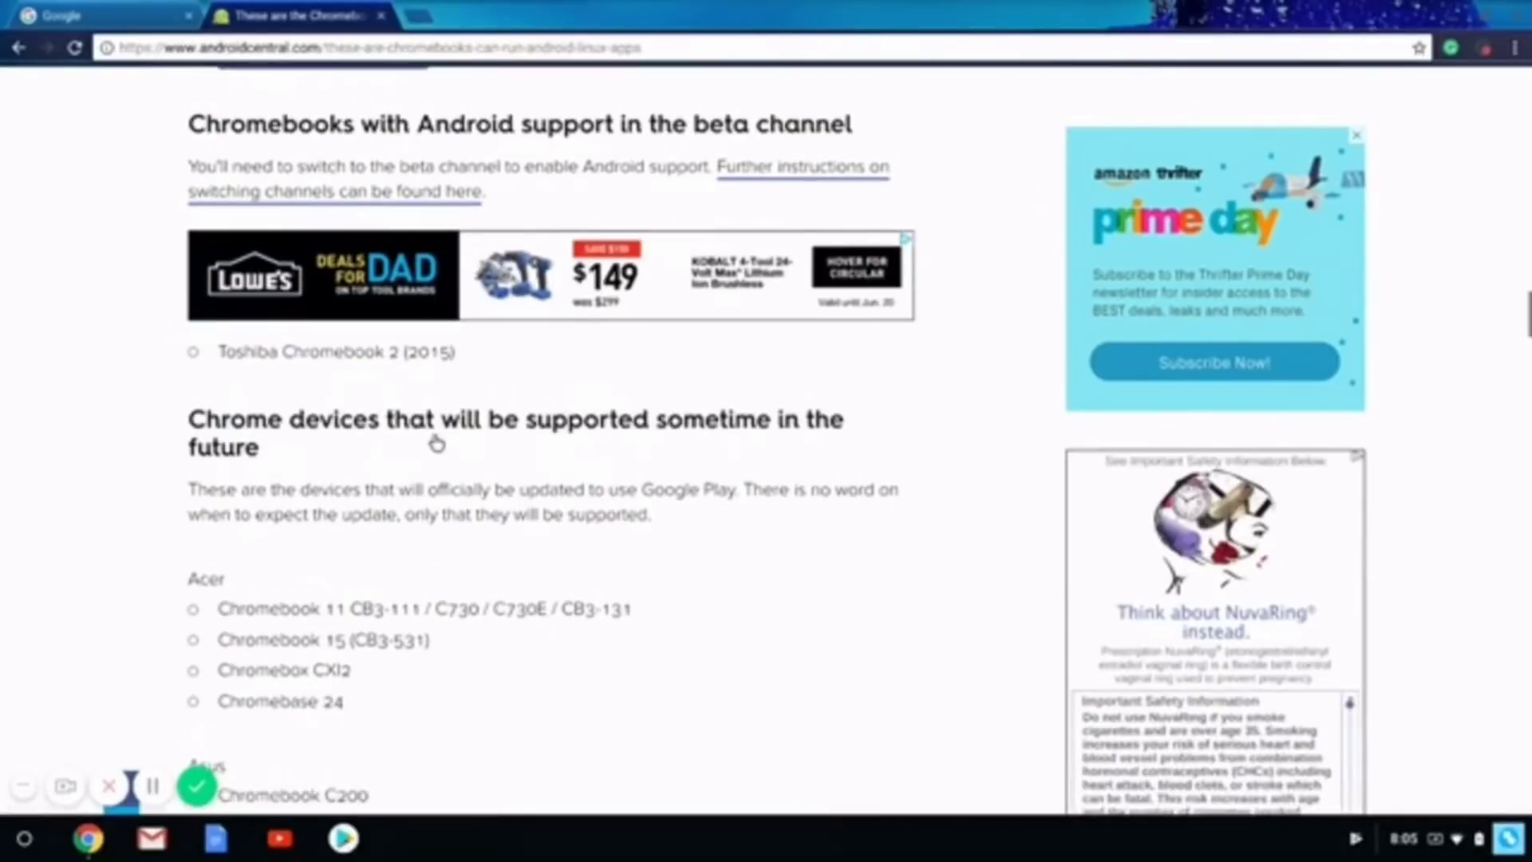
scroll(425, 443, "down", 2)
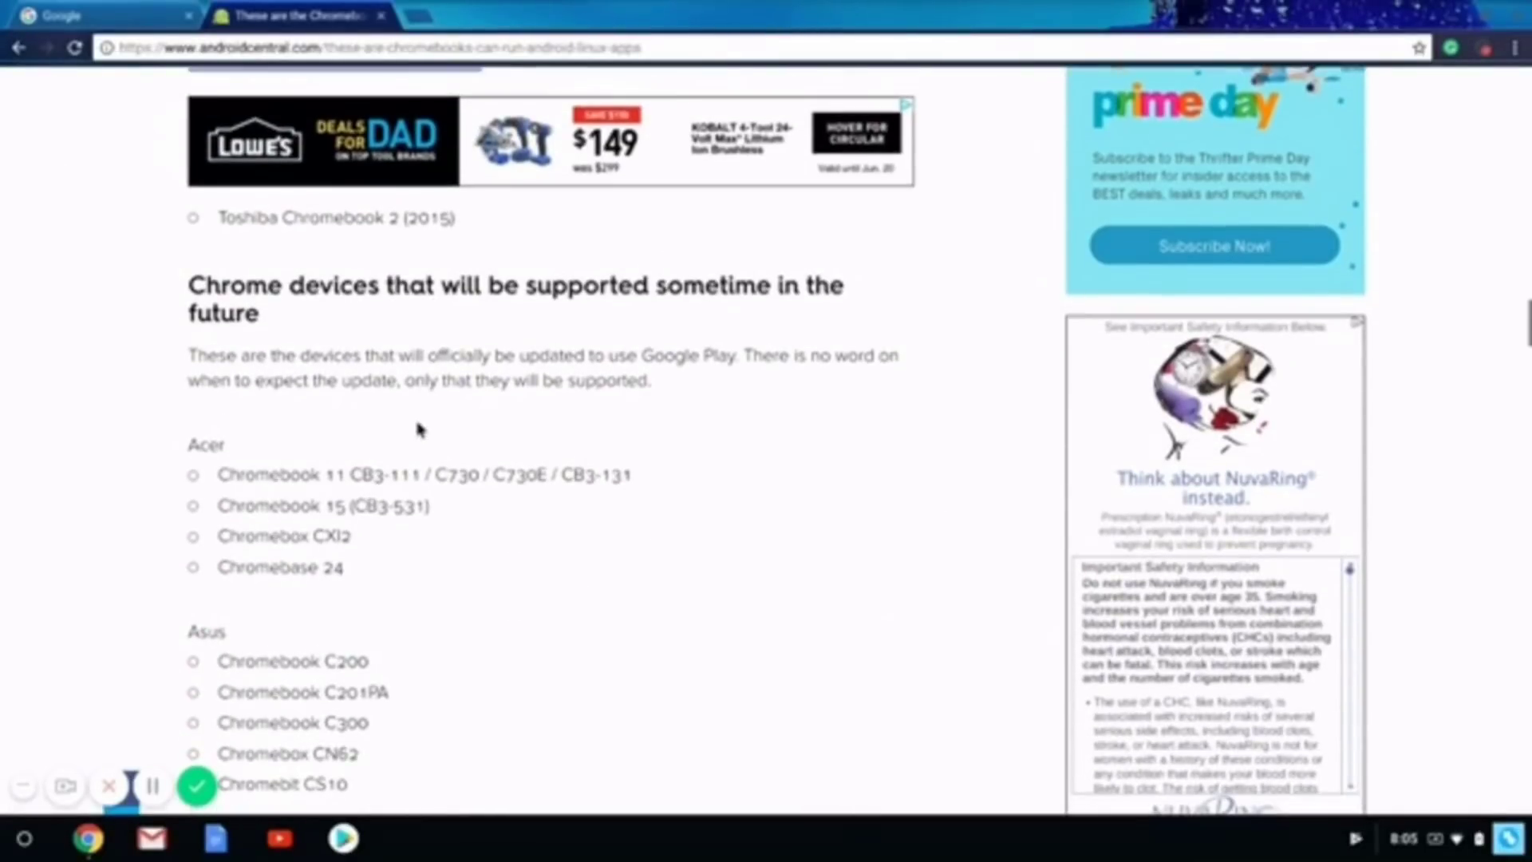
scroll(419, 429, "up", 3)
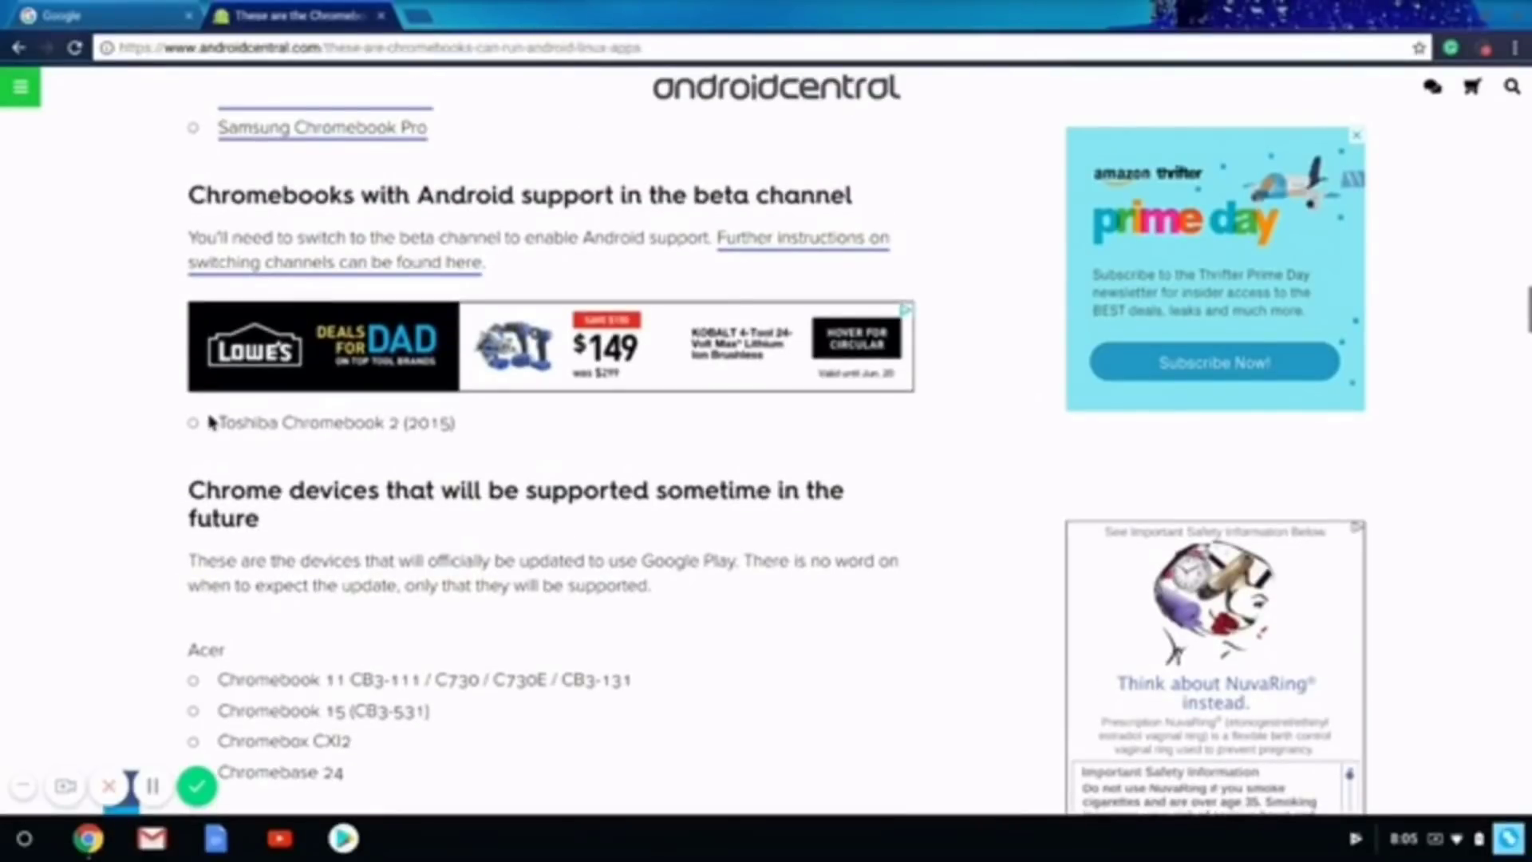
left_click_drag(215, 422, 321, 423)
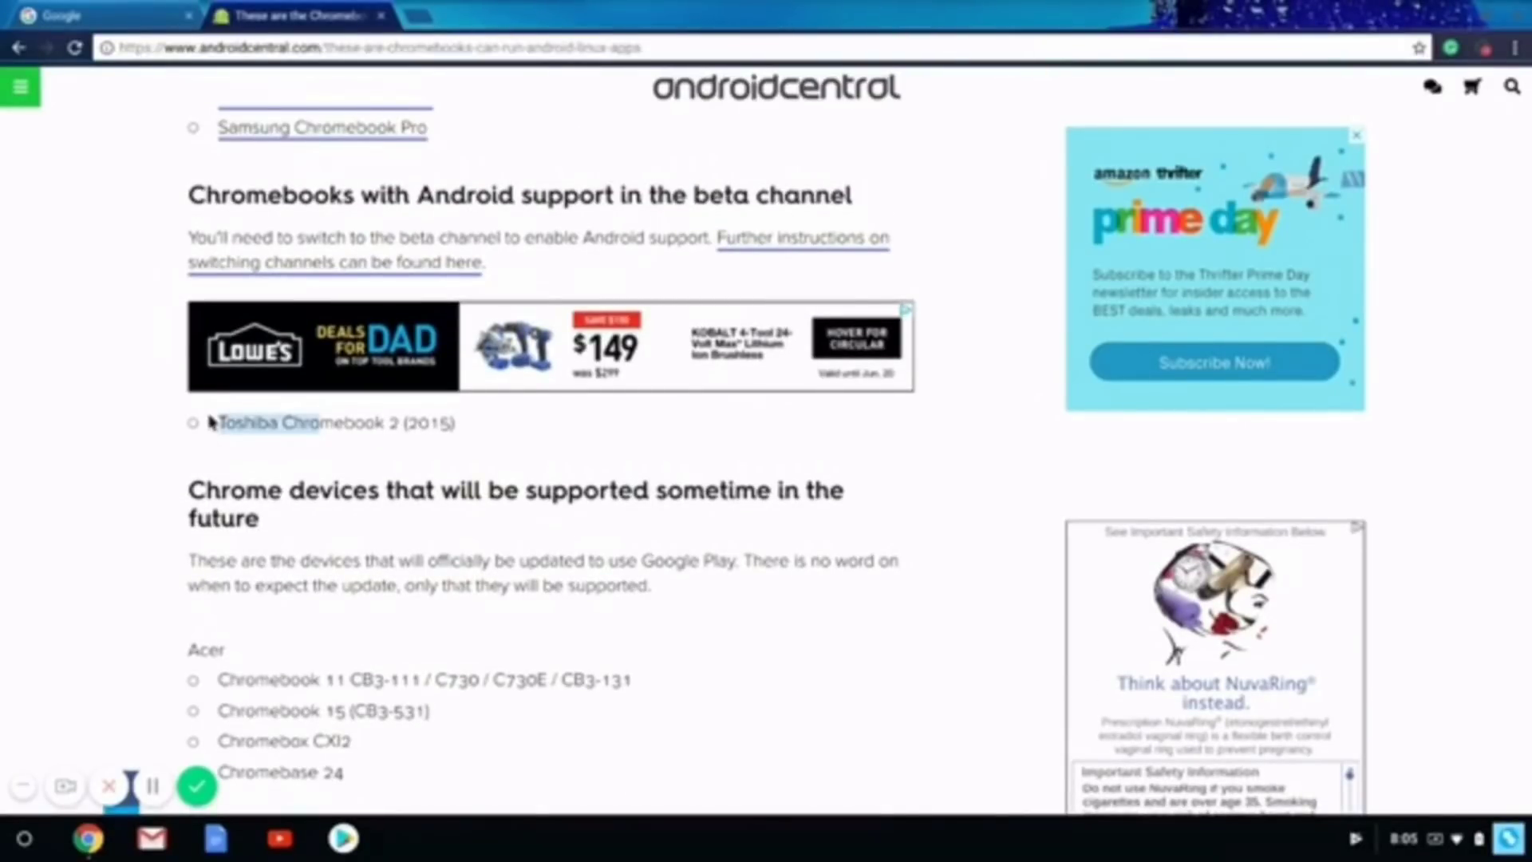
left_click_drag(211, 422, 519, 430)
scroll(519, 431, "down", 4)
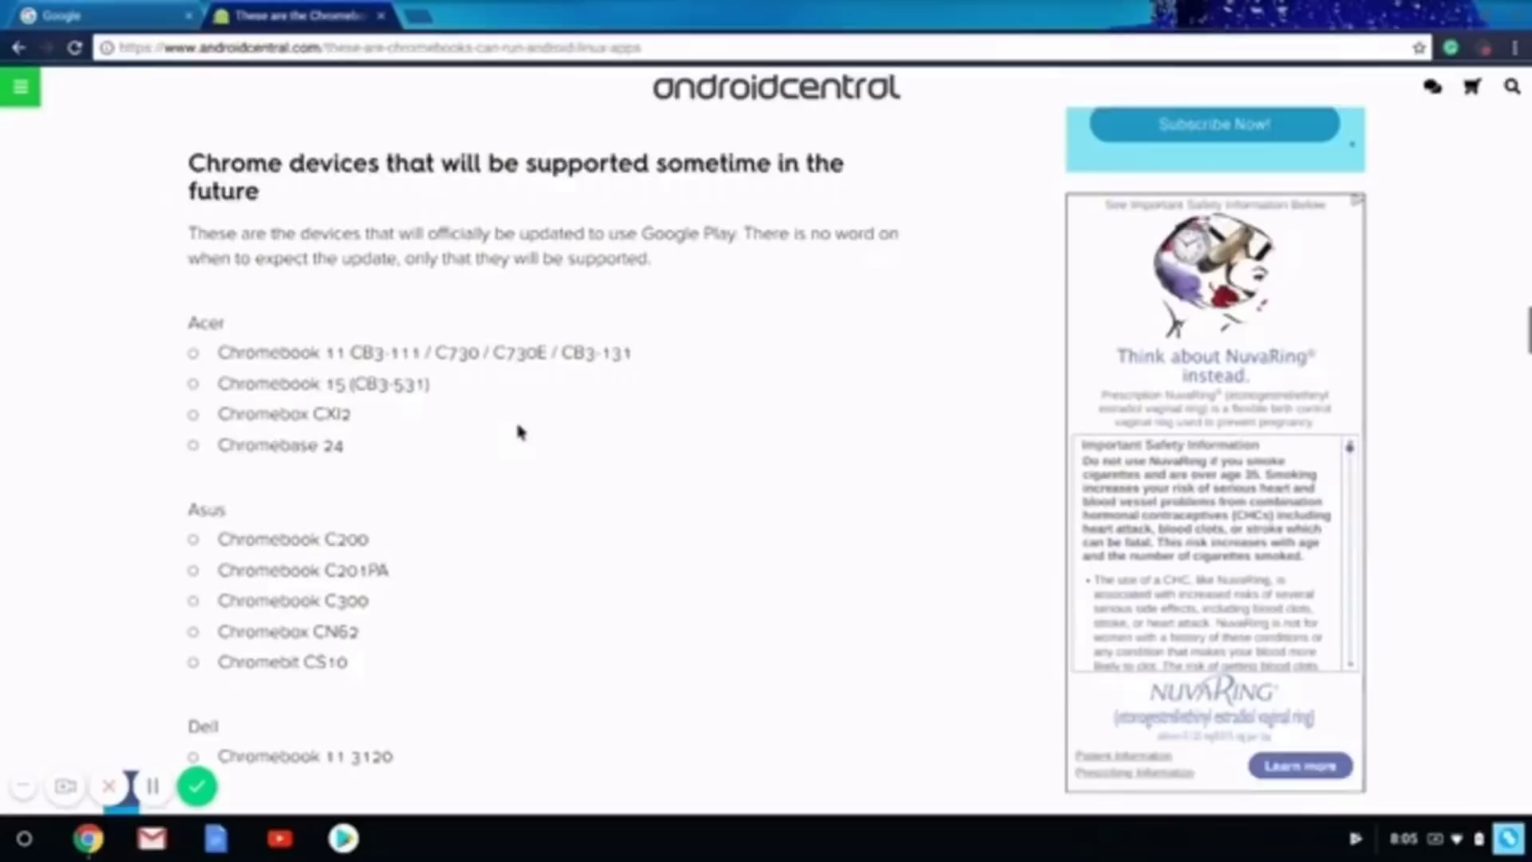
scroll(519, 431, "down", 20)
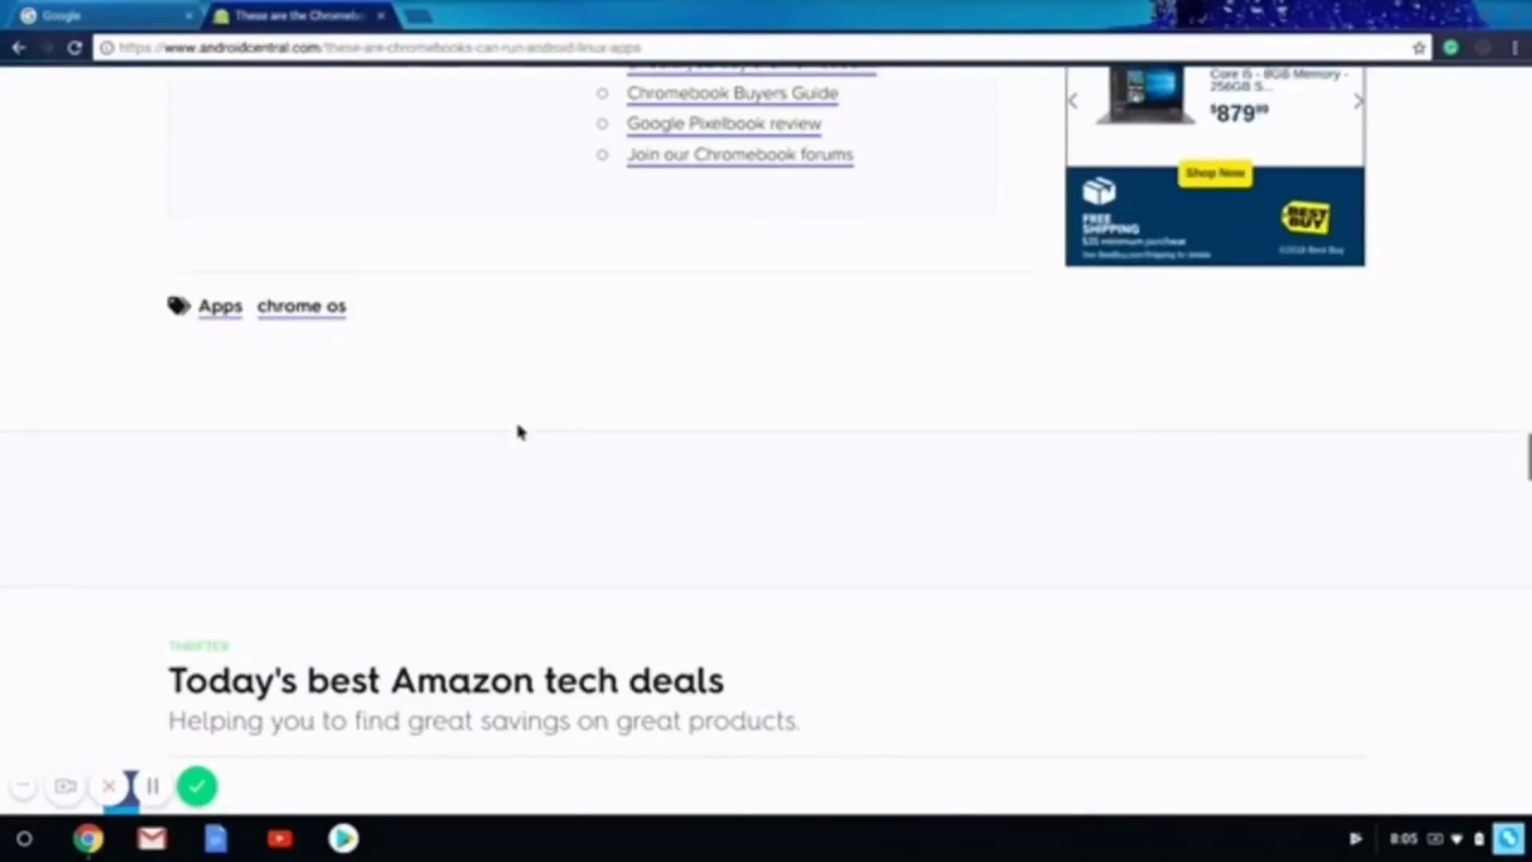
scroll(519, 431, "up", 8)
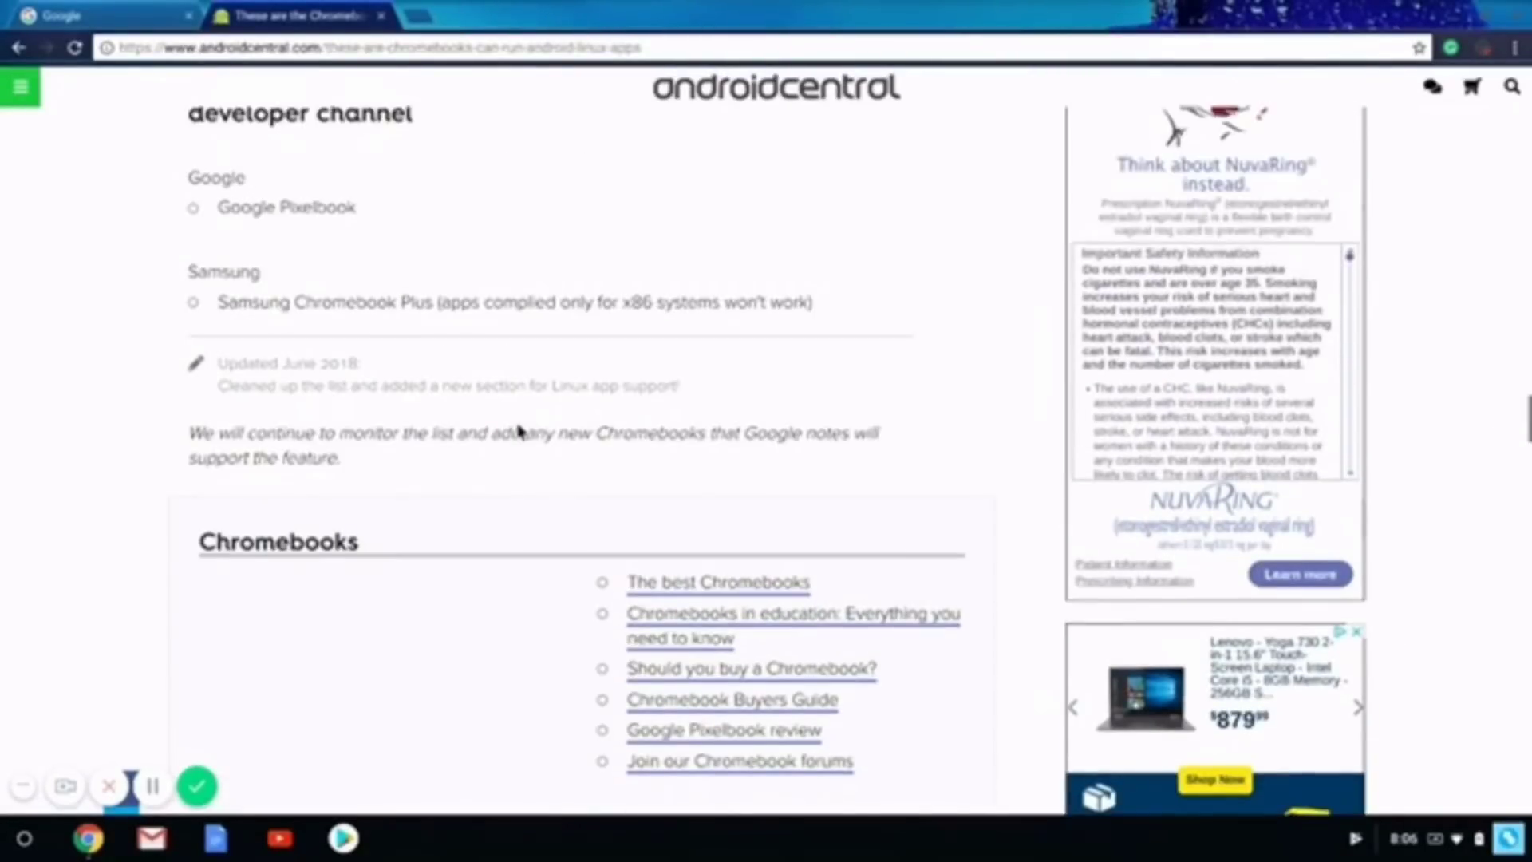
scroll(519, 431, "up", 2)
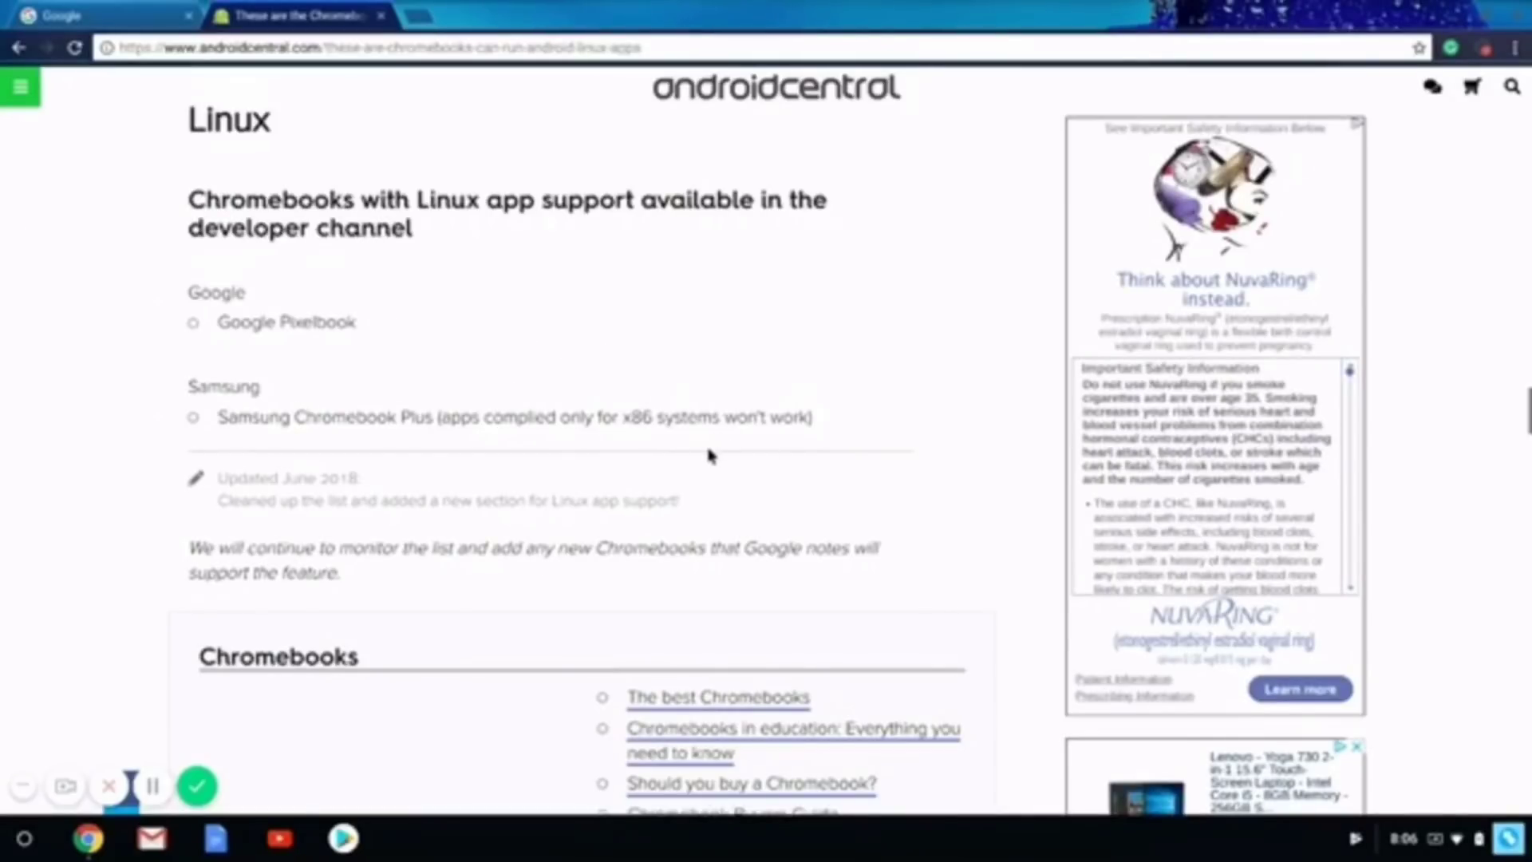
scroll(706, 456, "up", 5)
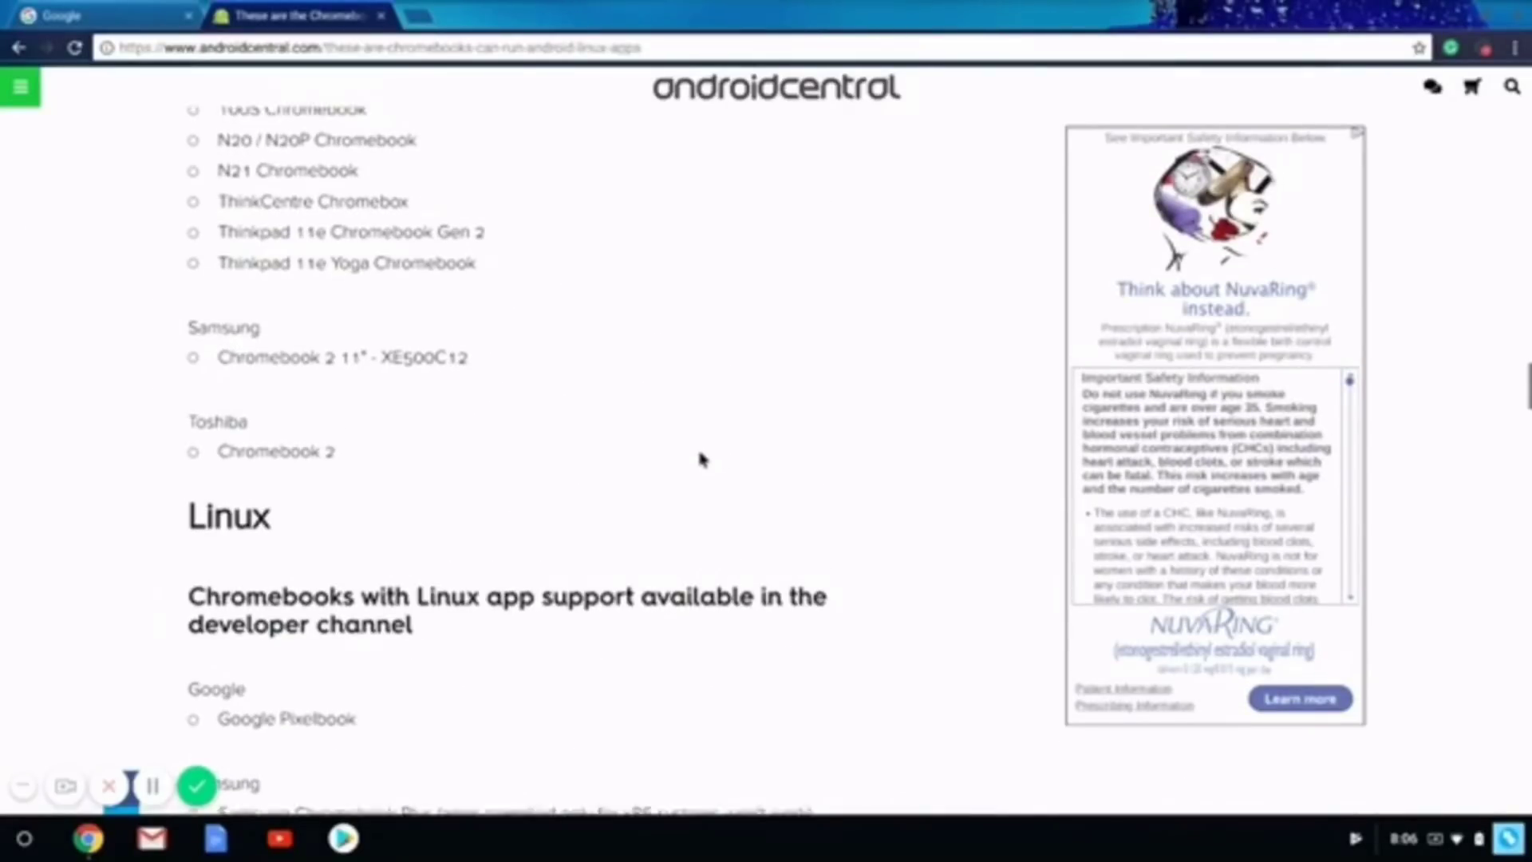
scroll(701, 458, "up", 2)
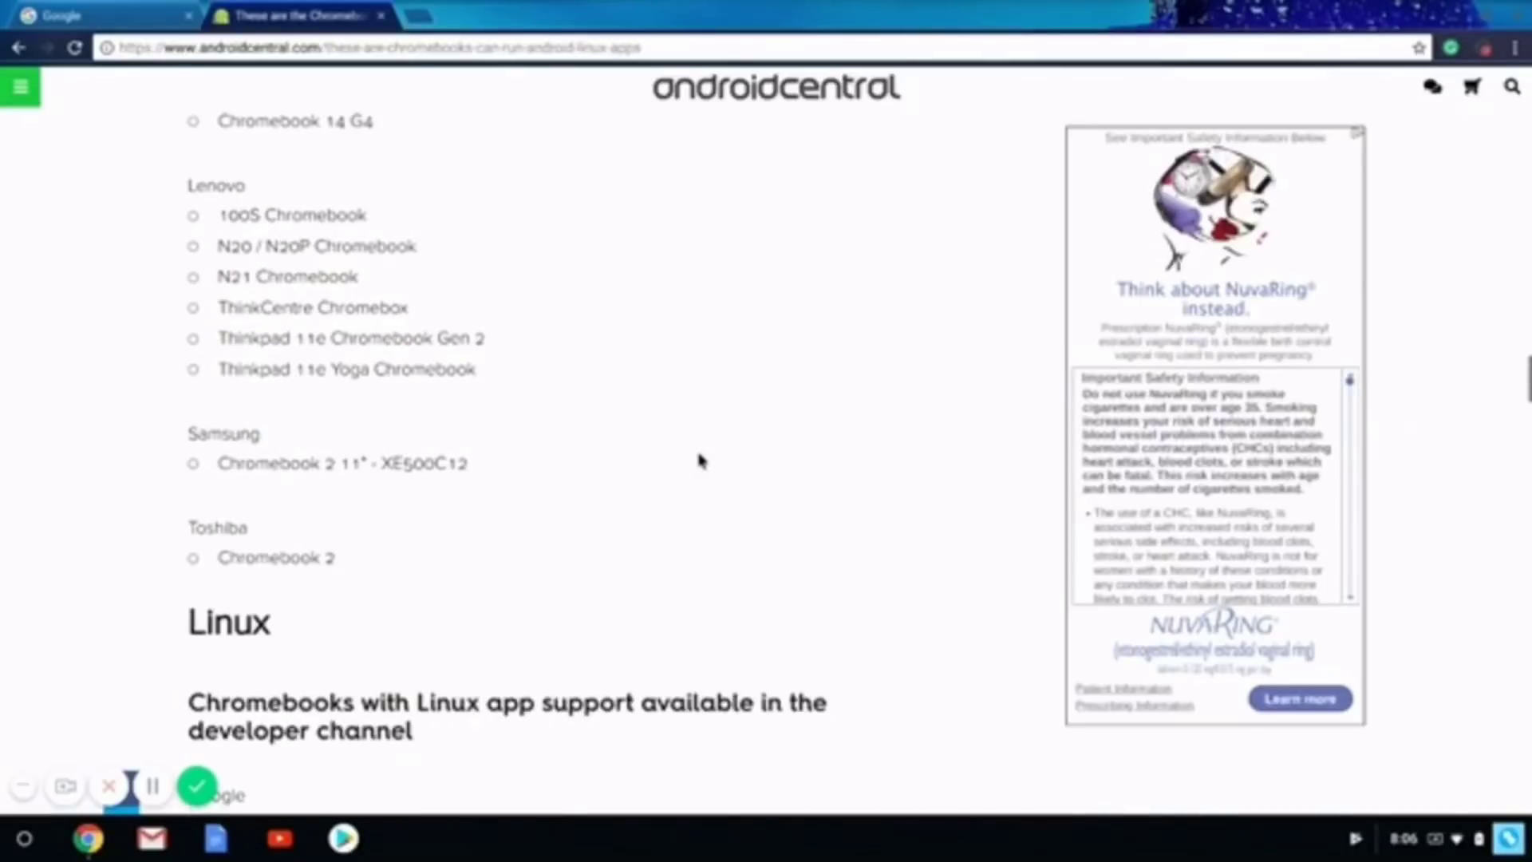
scroll(701, 460, "up", 7)
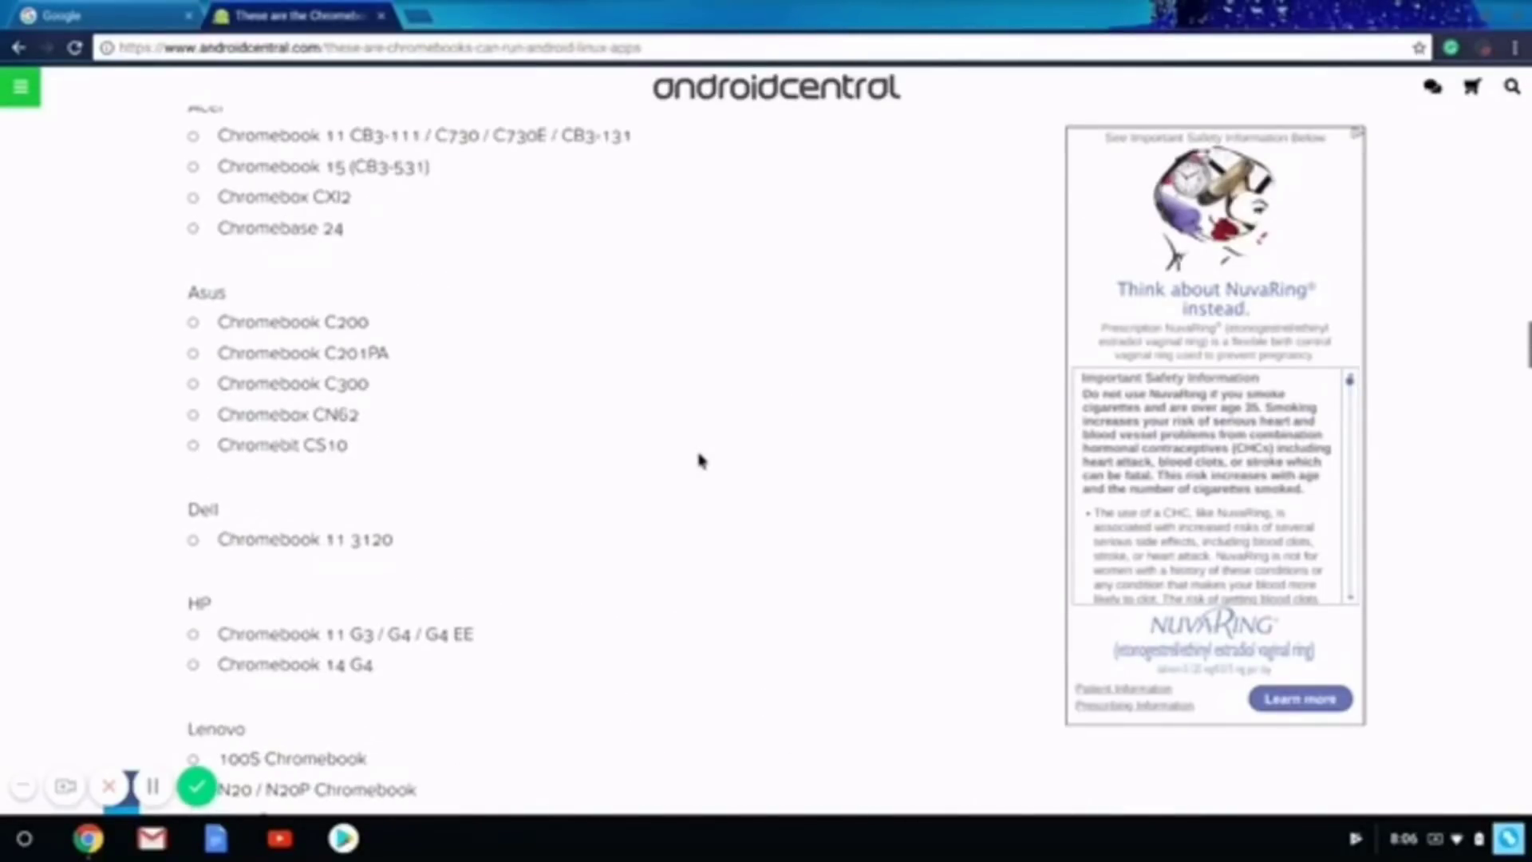
scroll(701, 460, "up", 3)
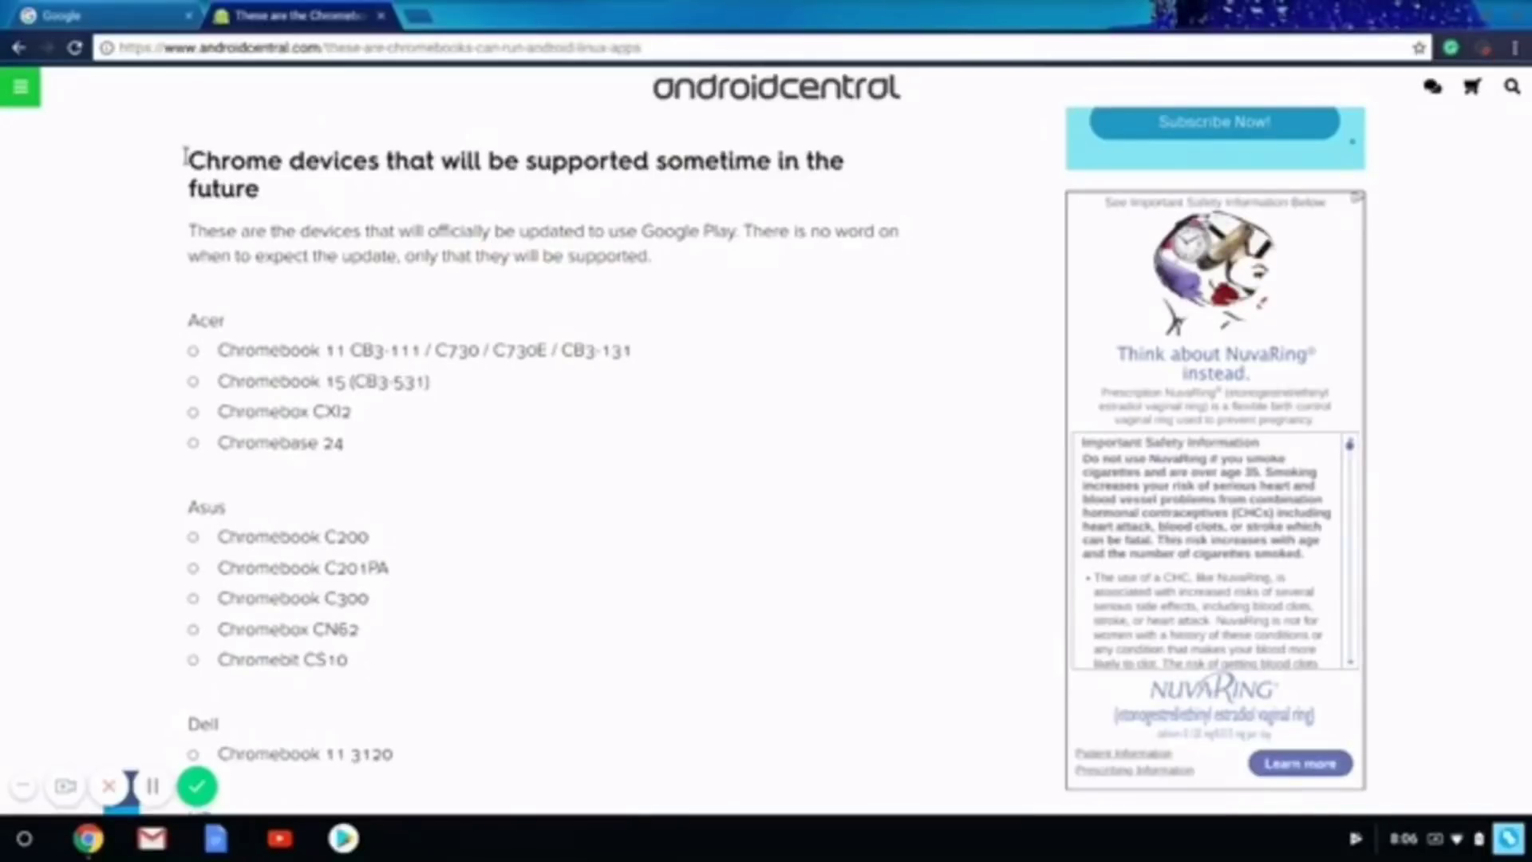
triple_click(186, 162)
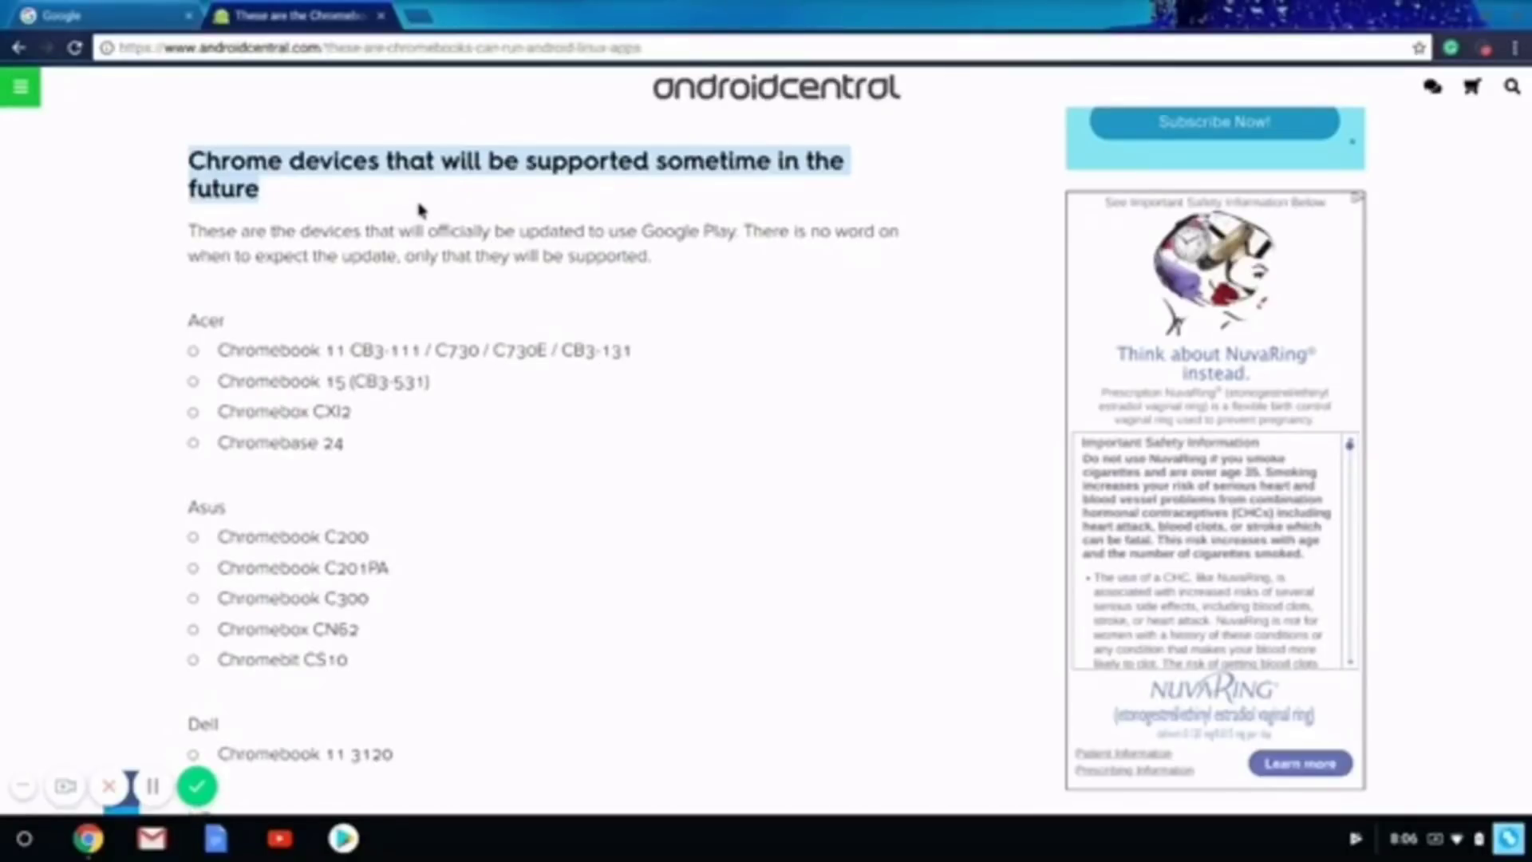
scroll(604, 293, "down", 1)
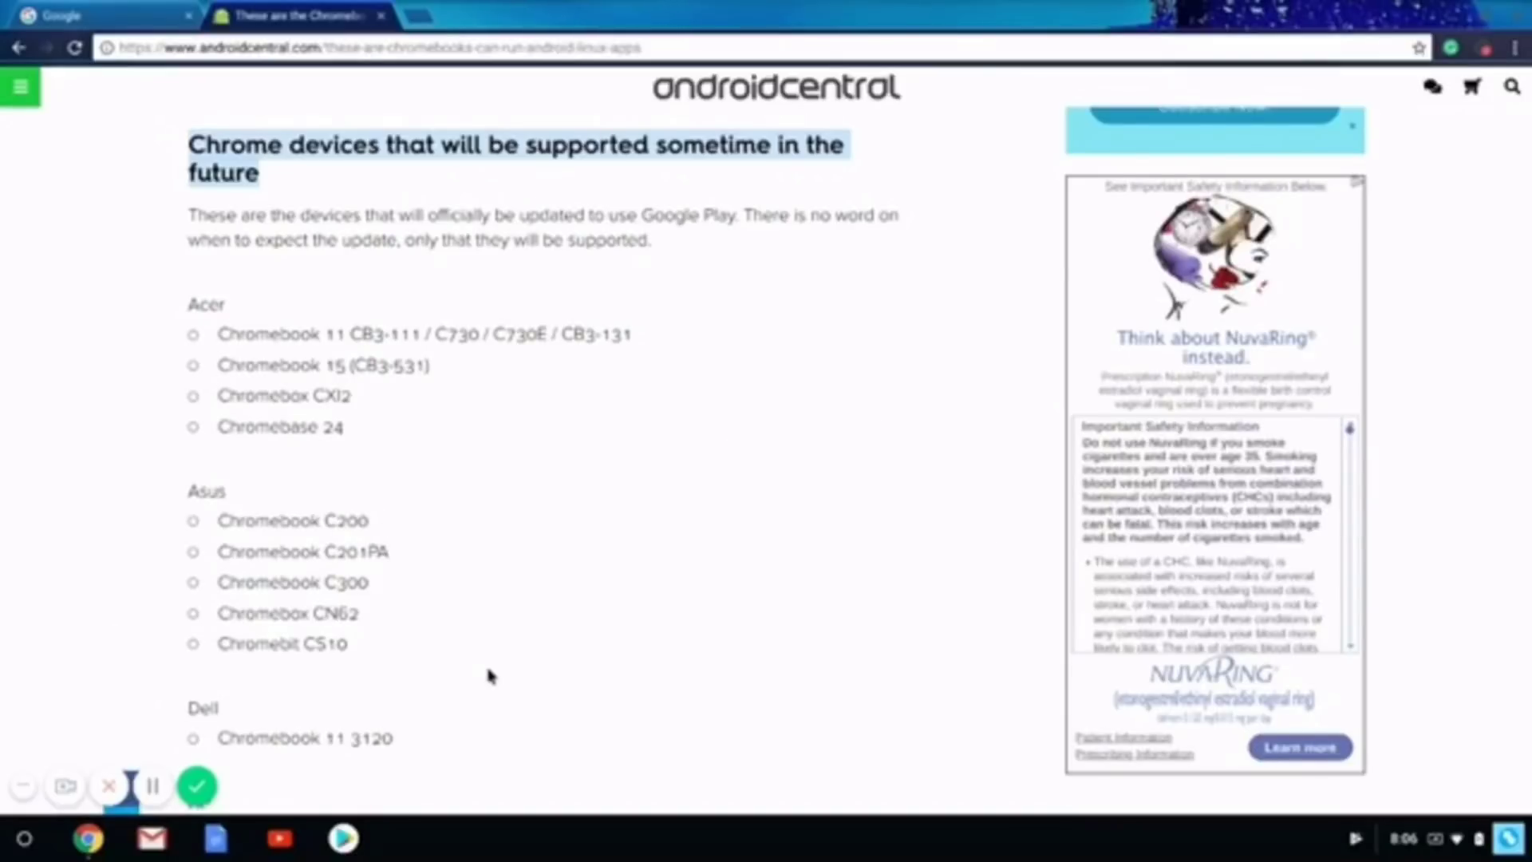
scroll(489, 673, "down", 5)
scroll(517, 559, "up", 20)
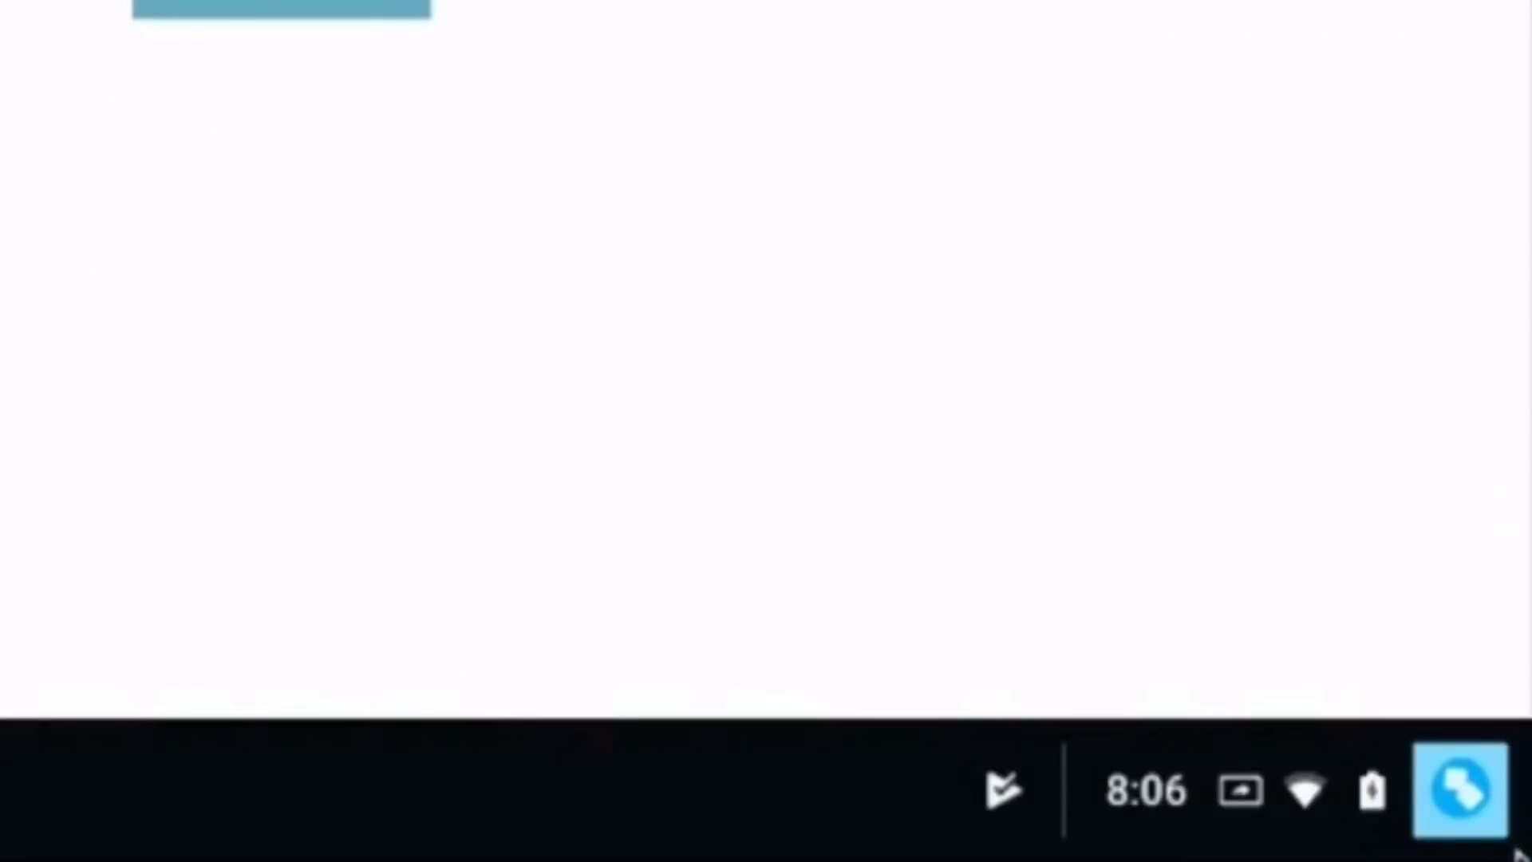
Step: Open Chrome OS Settings from the status tray and expand its sections menu
left_click(1309, 790)
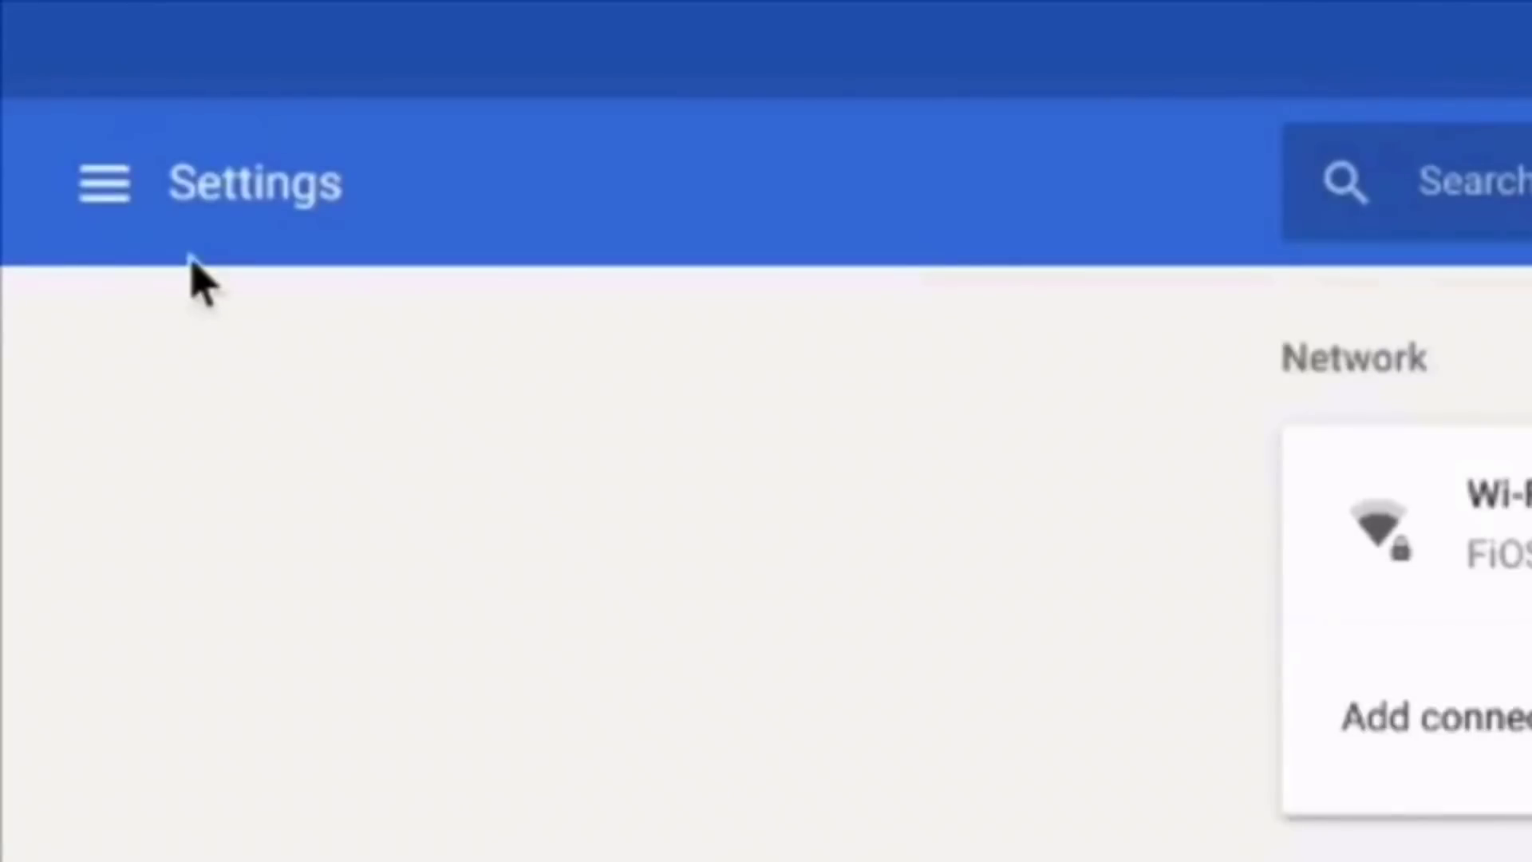
left_click(103, 181)
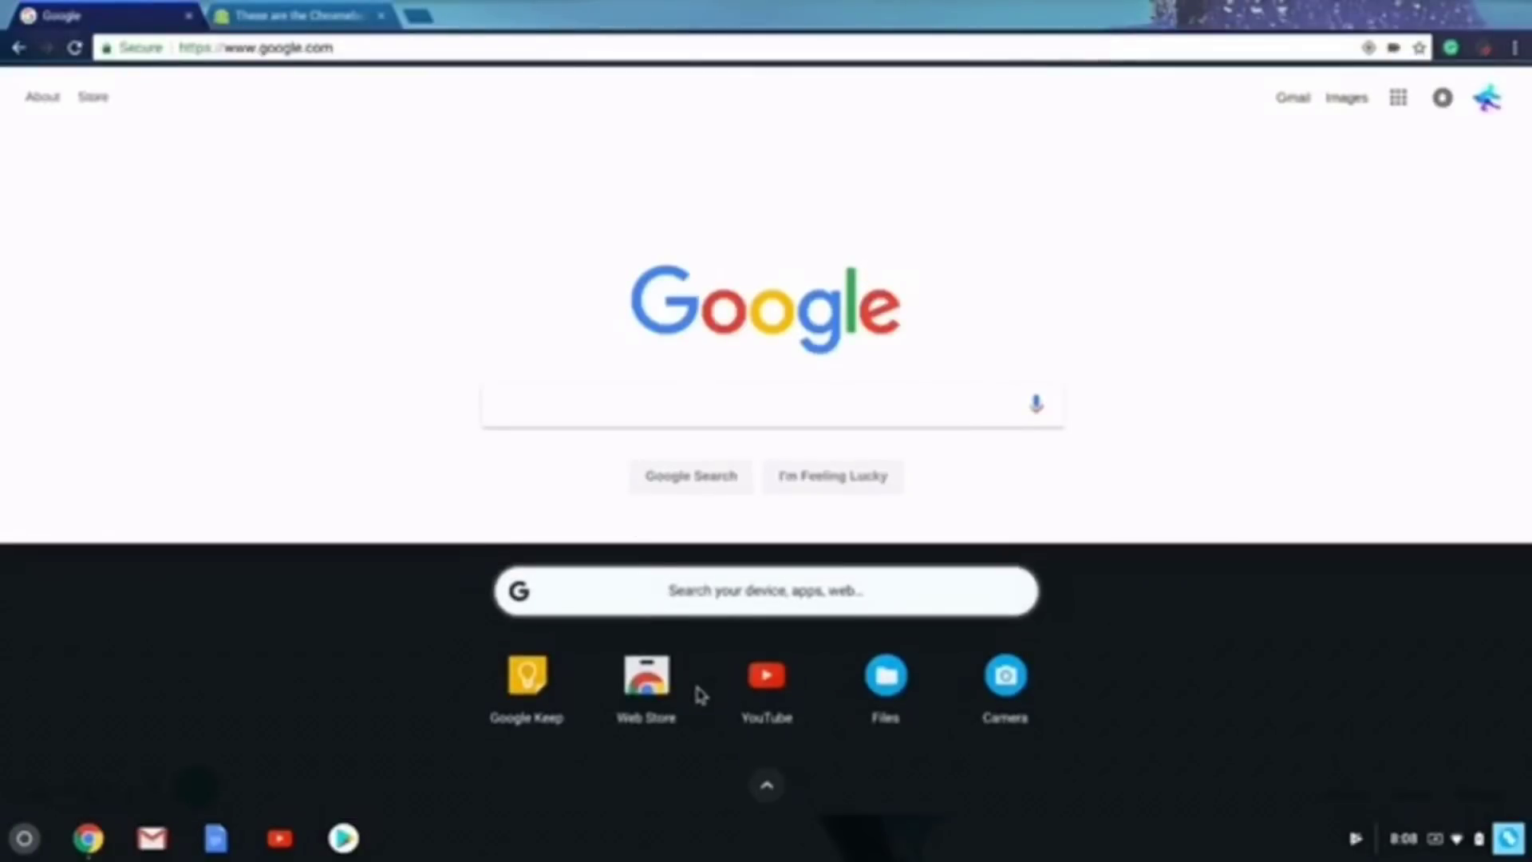
Step: Launch Google Play Store and search for 'roblox'
scroll(701, 691, "down", 2)
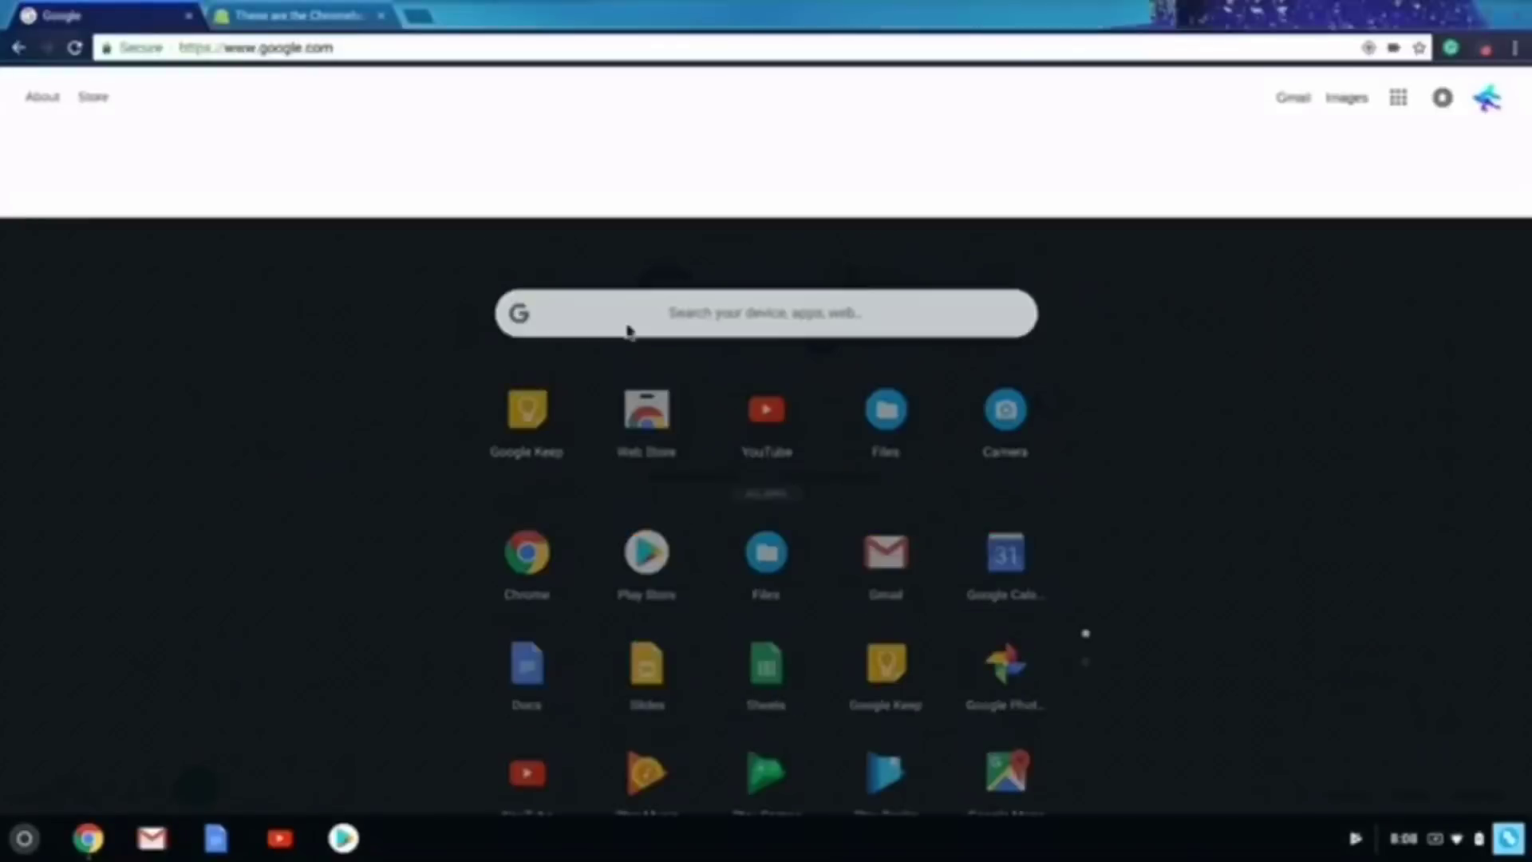
left_click(680, 387)
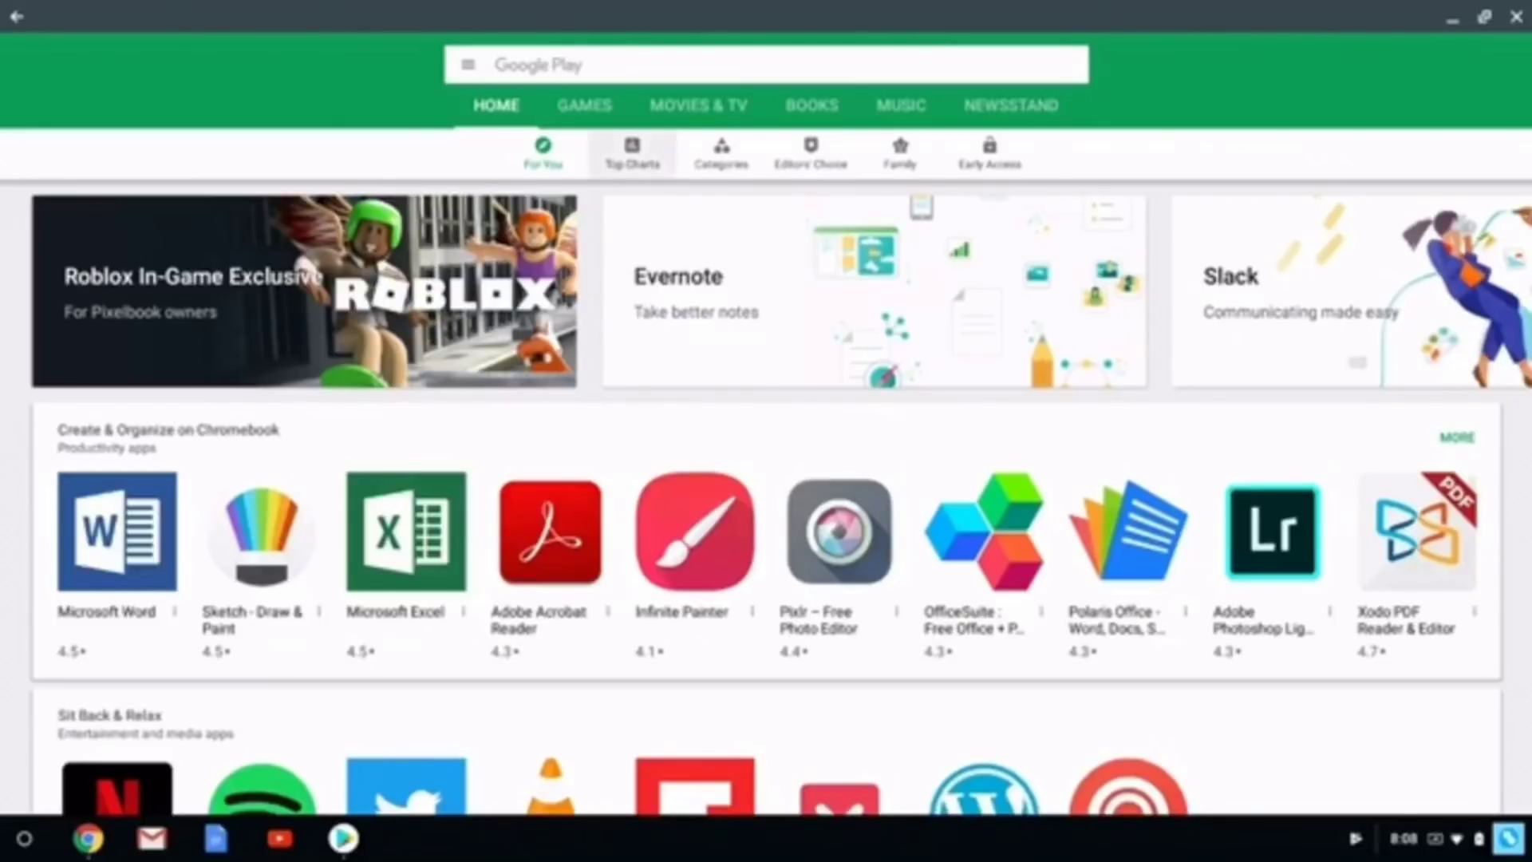
left_click(607, 65)
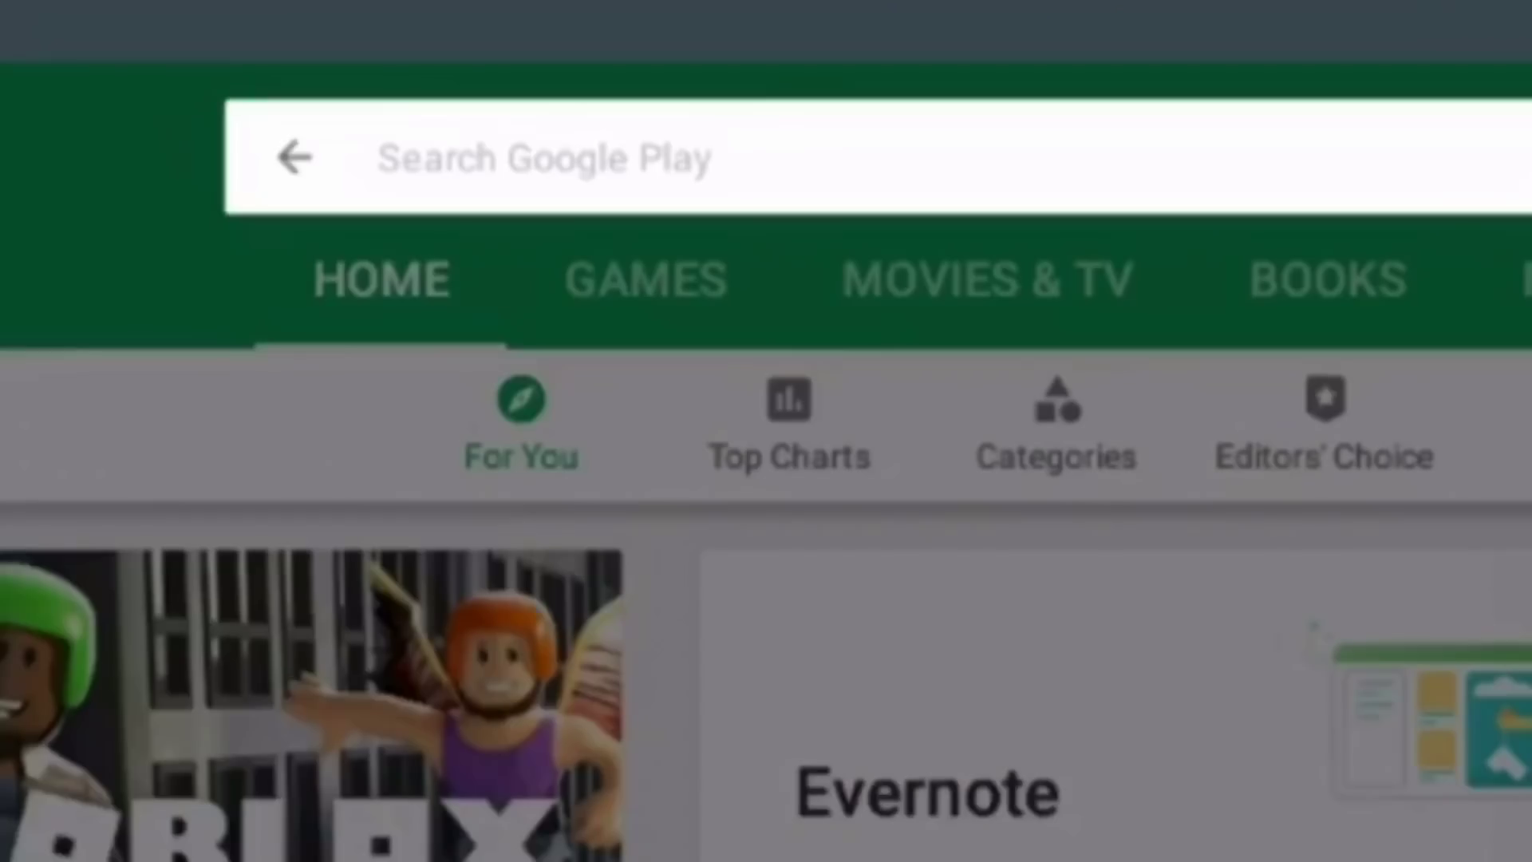
type("roblox")
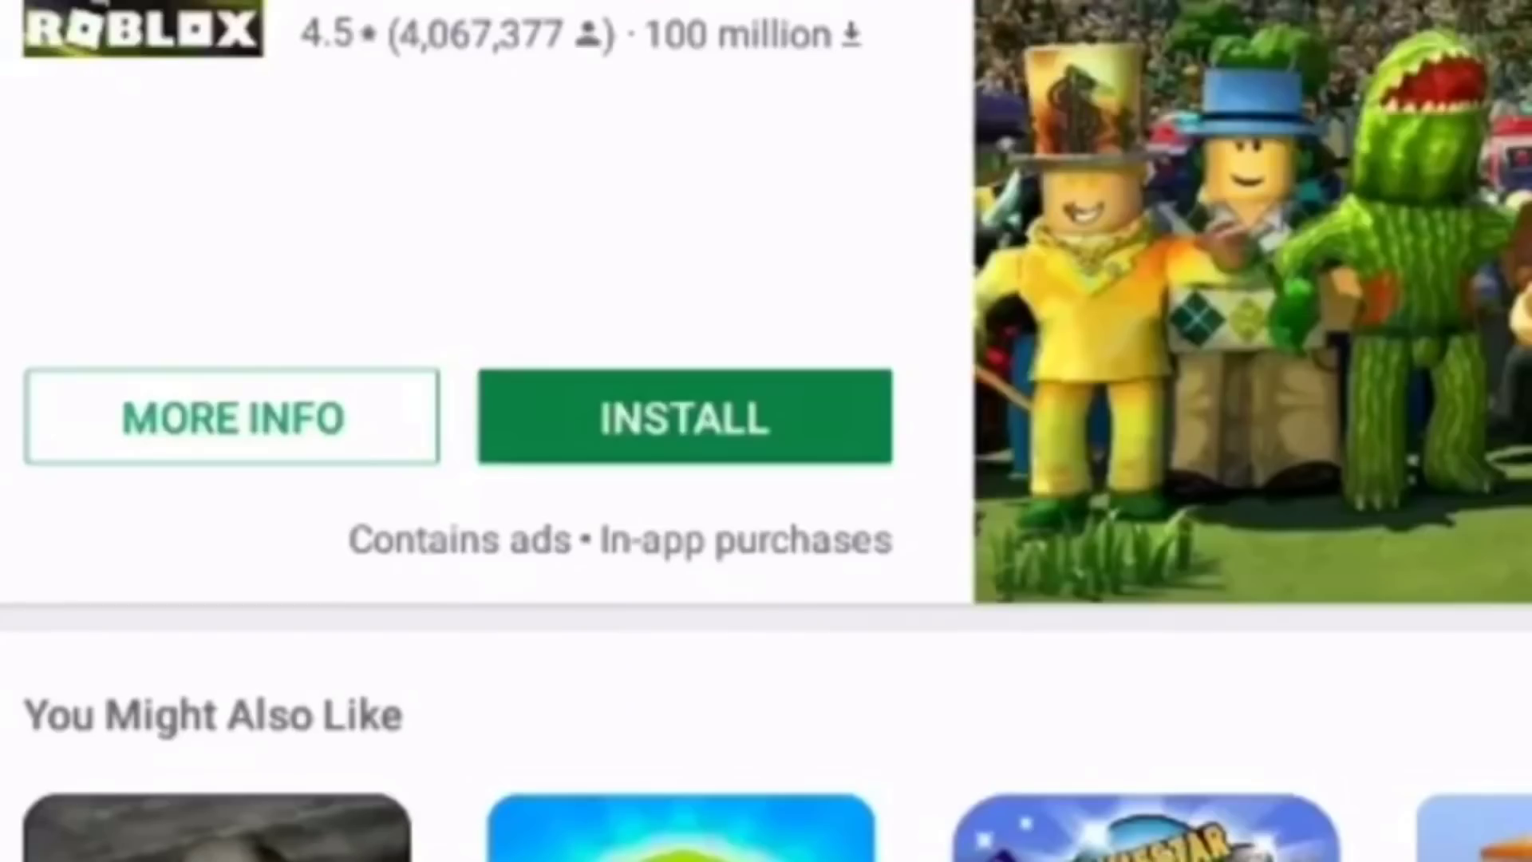
Step: Install ROBLOX from its Google Play listing
left_click(690, 319)
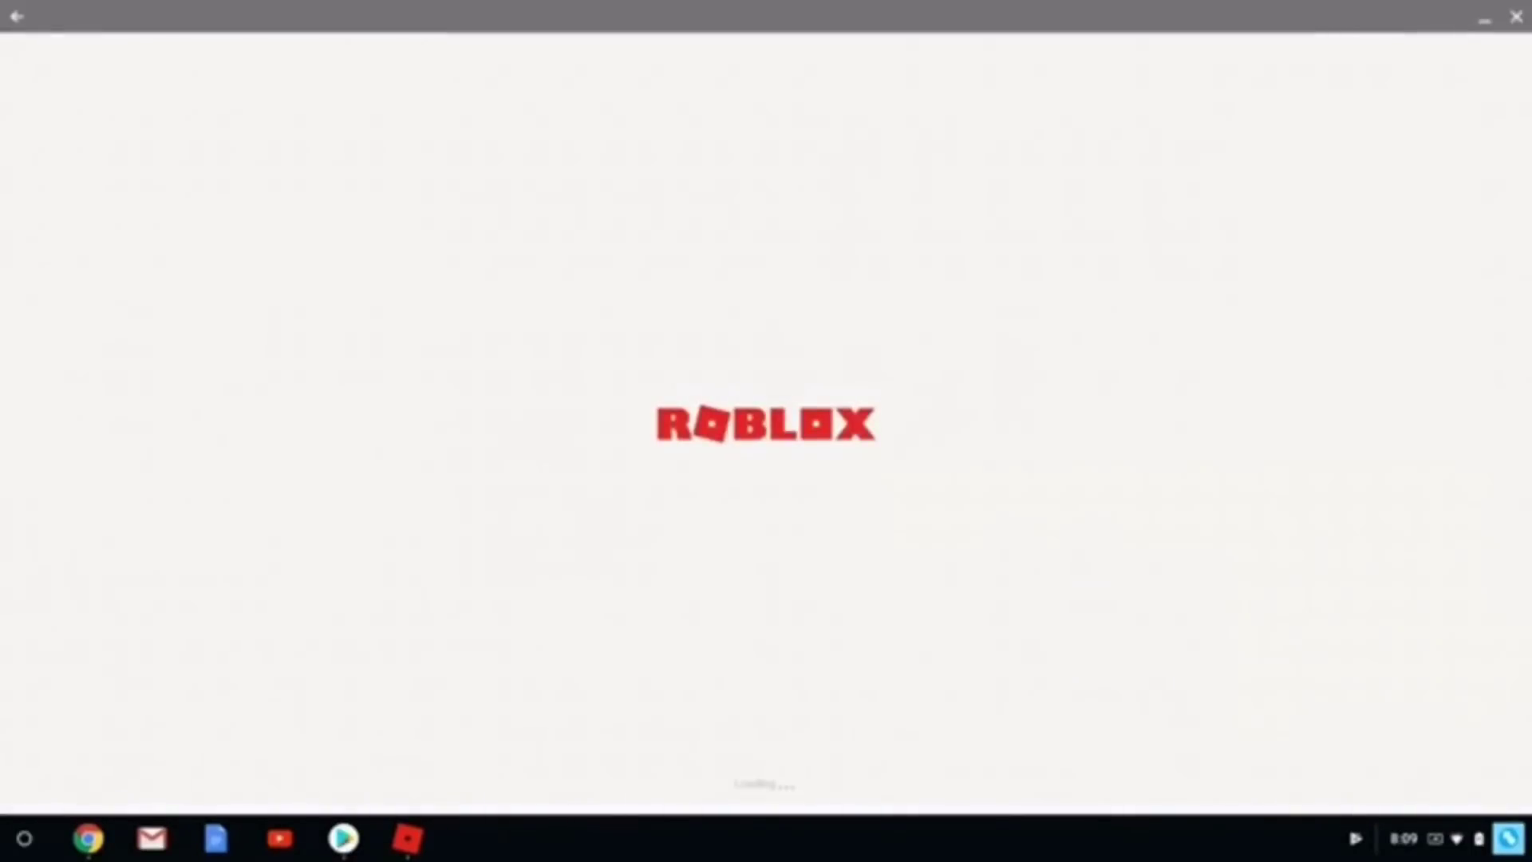
Step: Enter the account username and password in the Roblox login form and submit
left_click(471, 775)
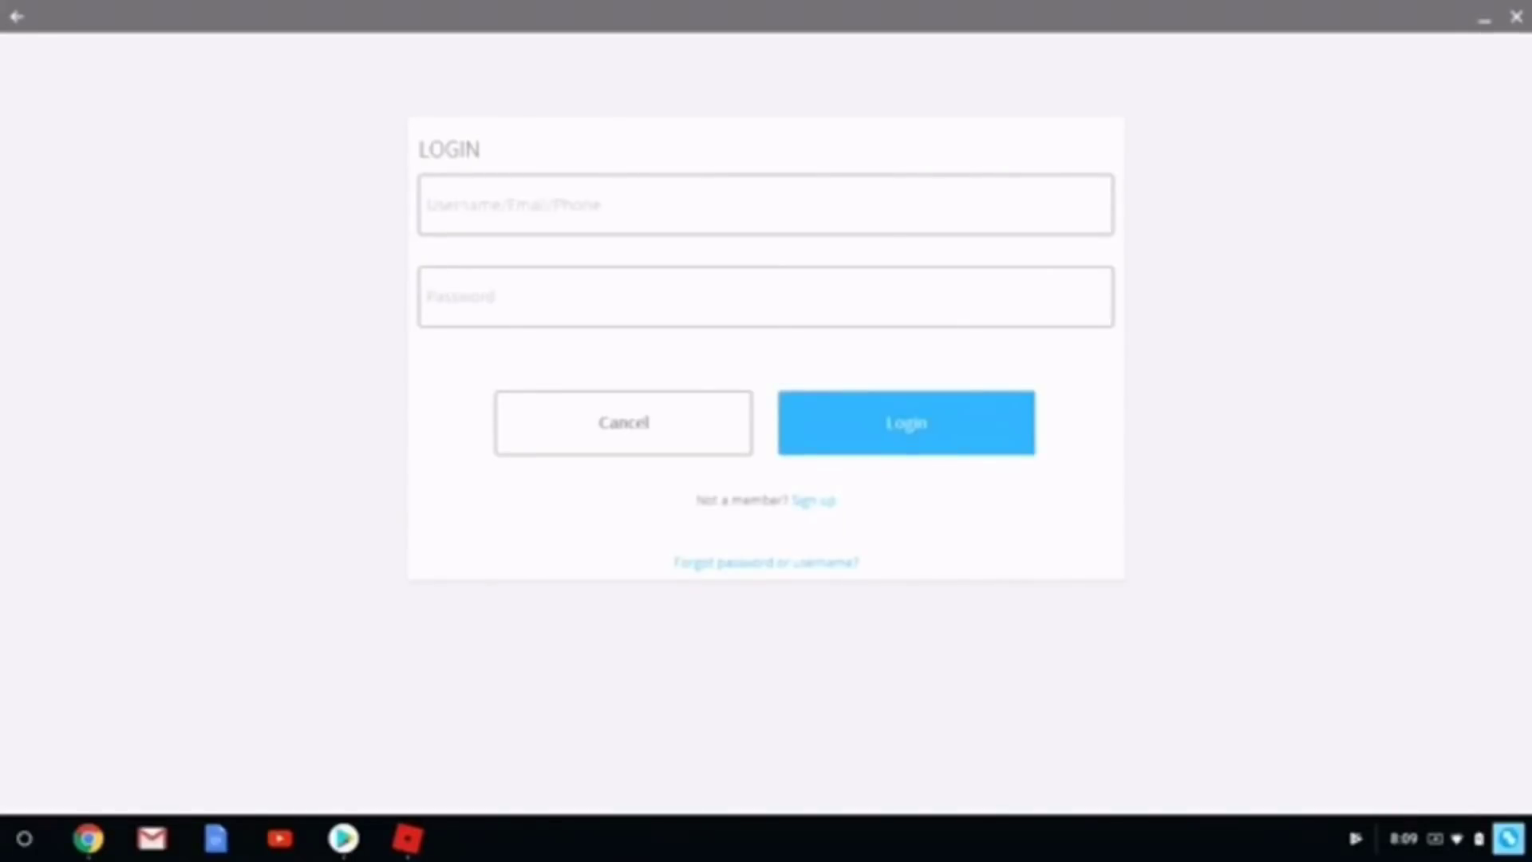
type("d")
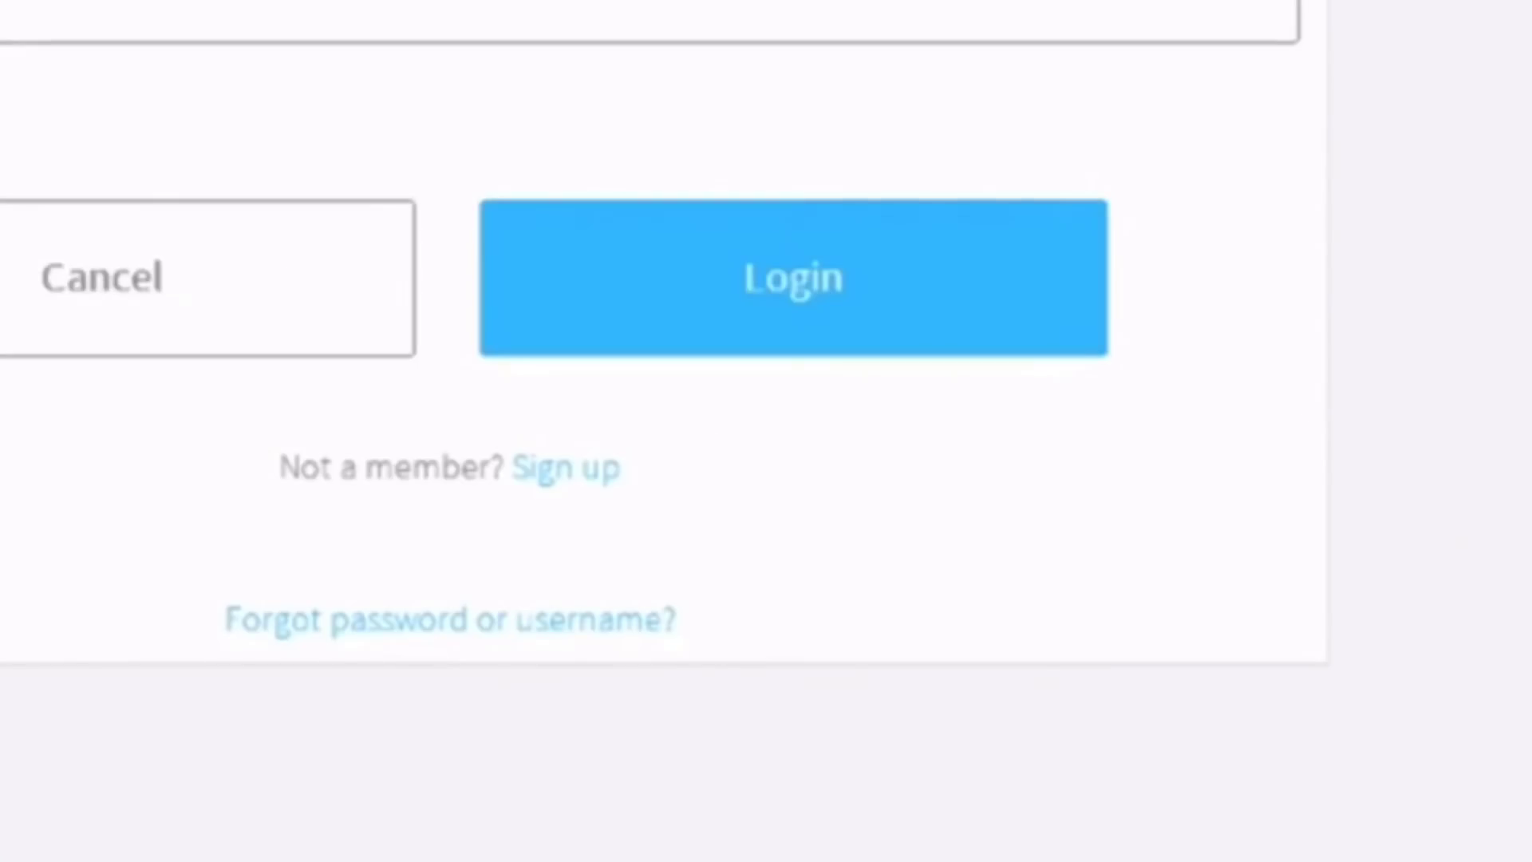
key("Return")
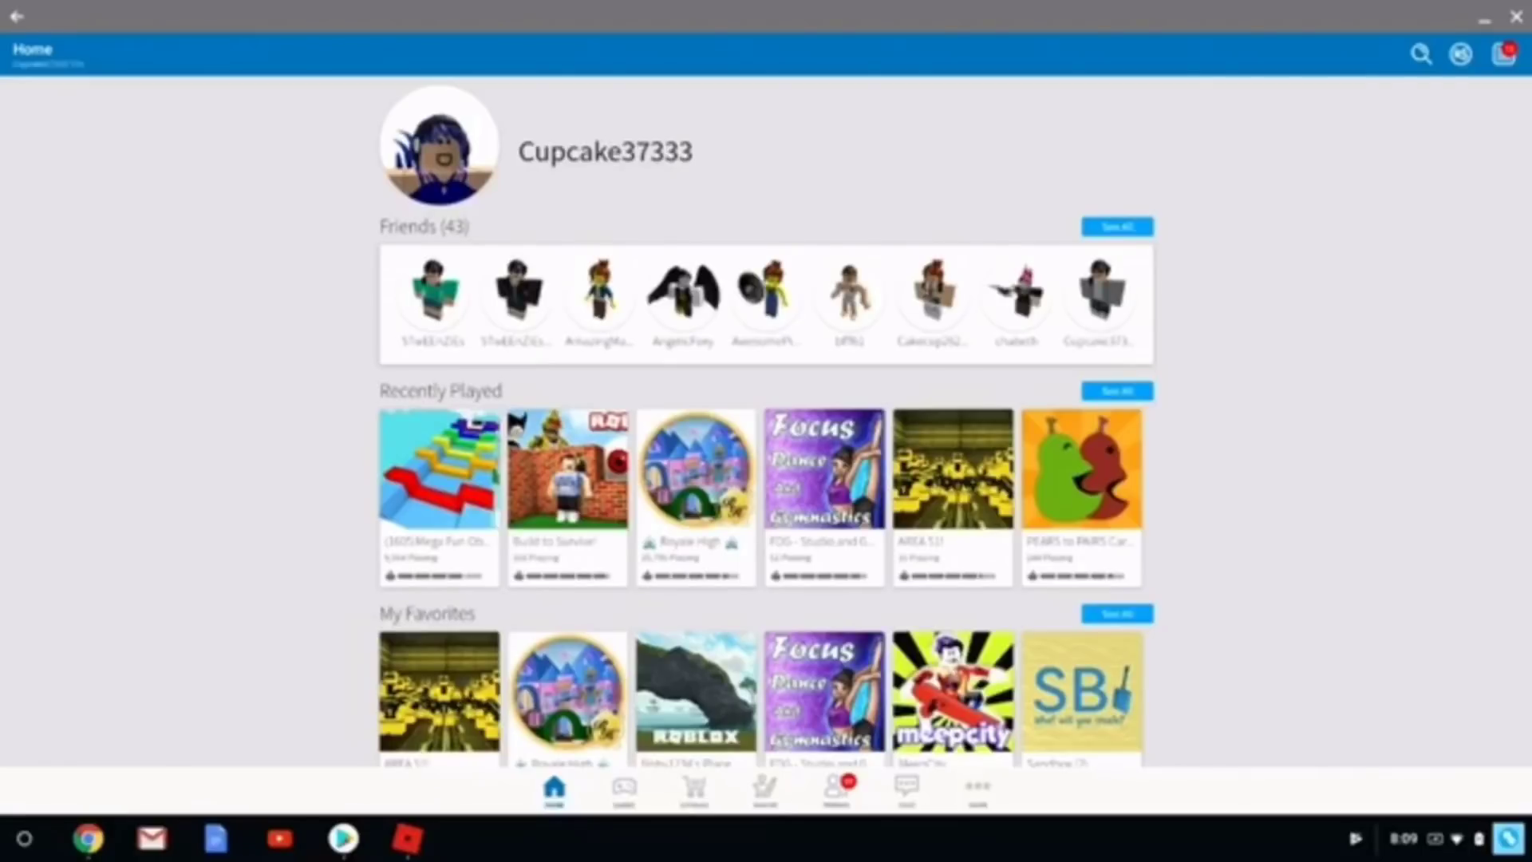
Step: Scroll through the Mega Fun Obby game's description and details
scroll(766, 421, "down", 1)
scroll(766, 421, "up", 1)
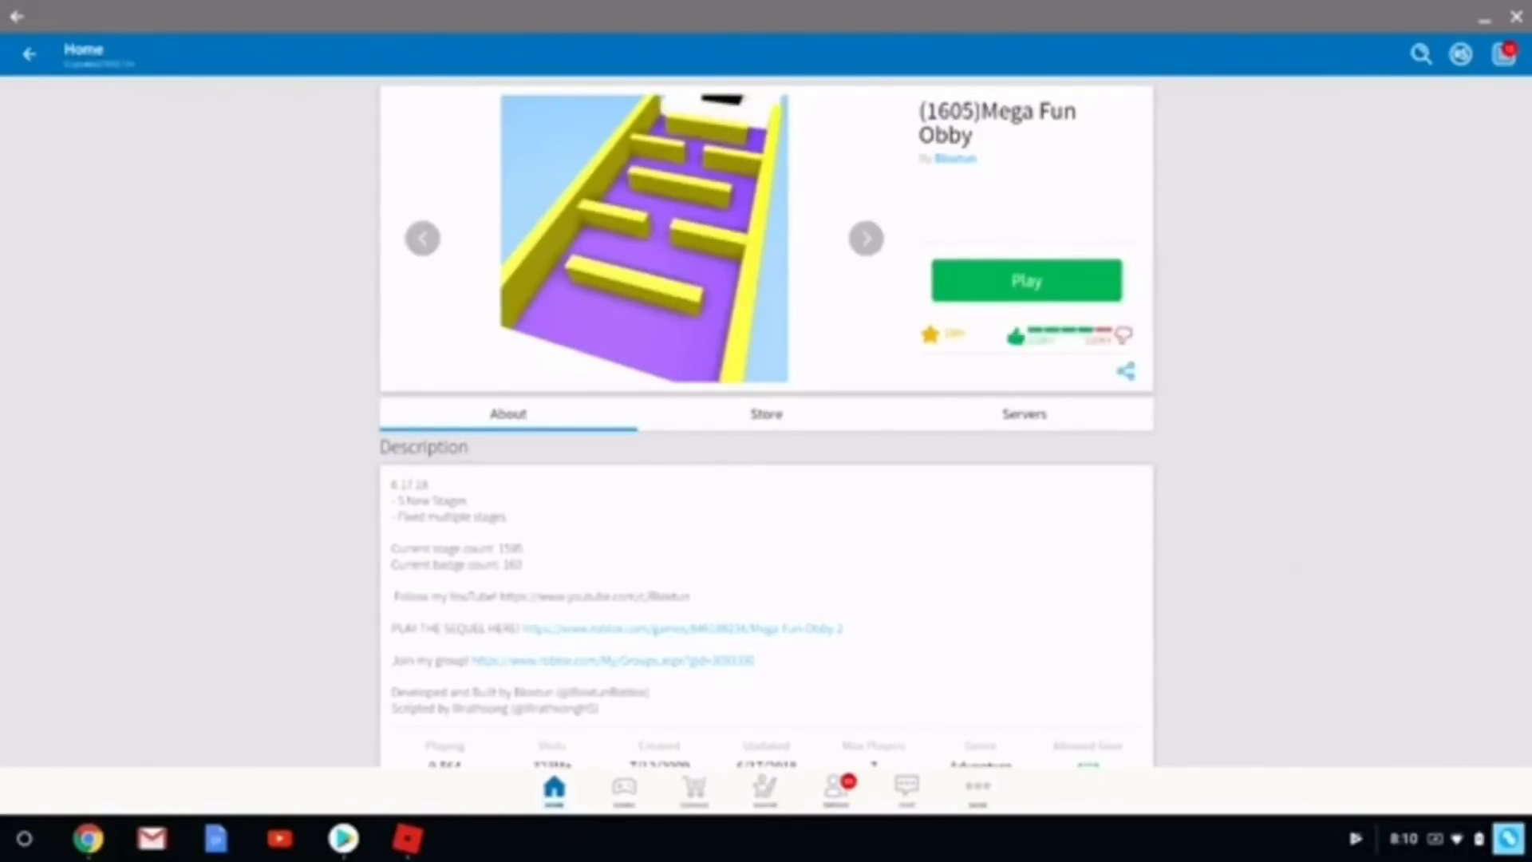
scroll(766, 423, "down", 5)
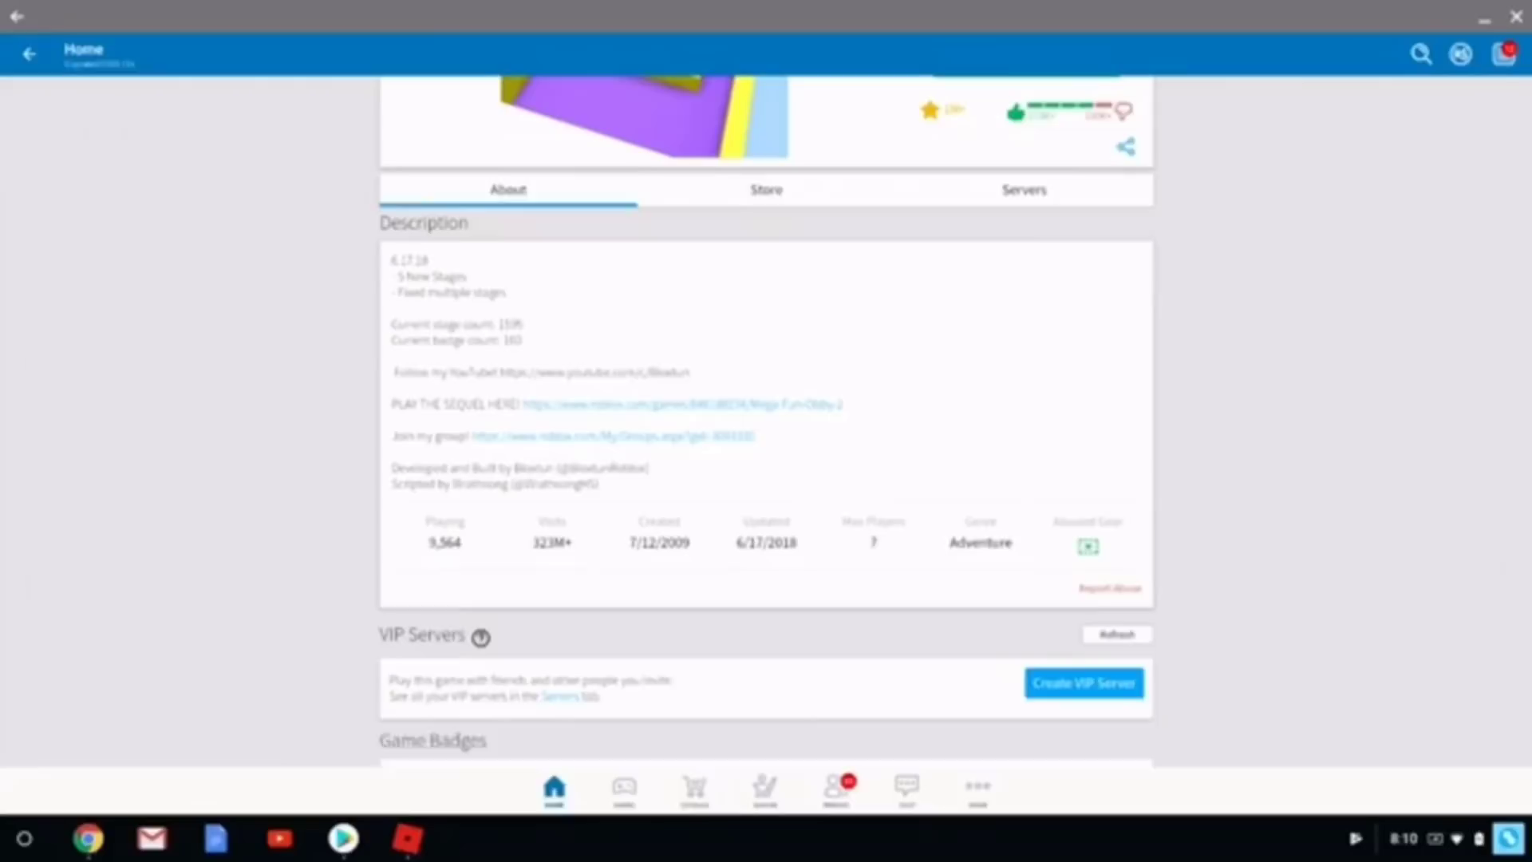
scroll(767, 423, "up", 5)
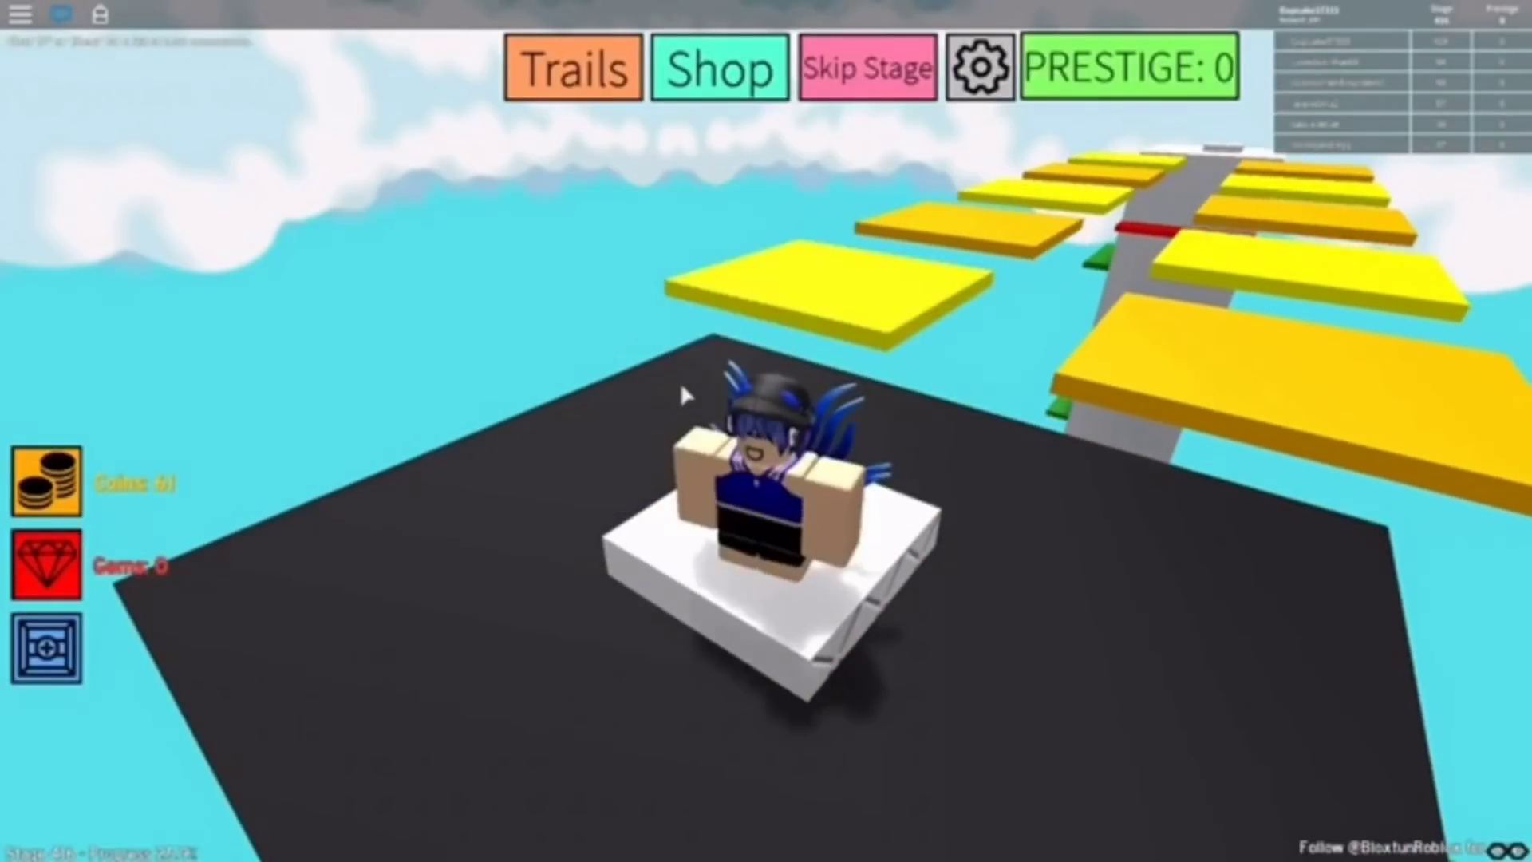
Step: Set Movement Mode to Keyboard + Mouse in the in-game settings and resume
key("w")
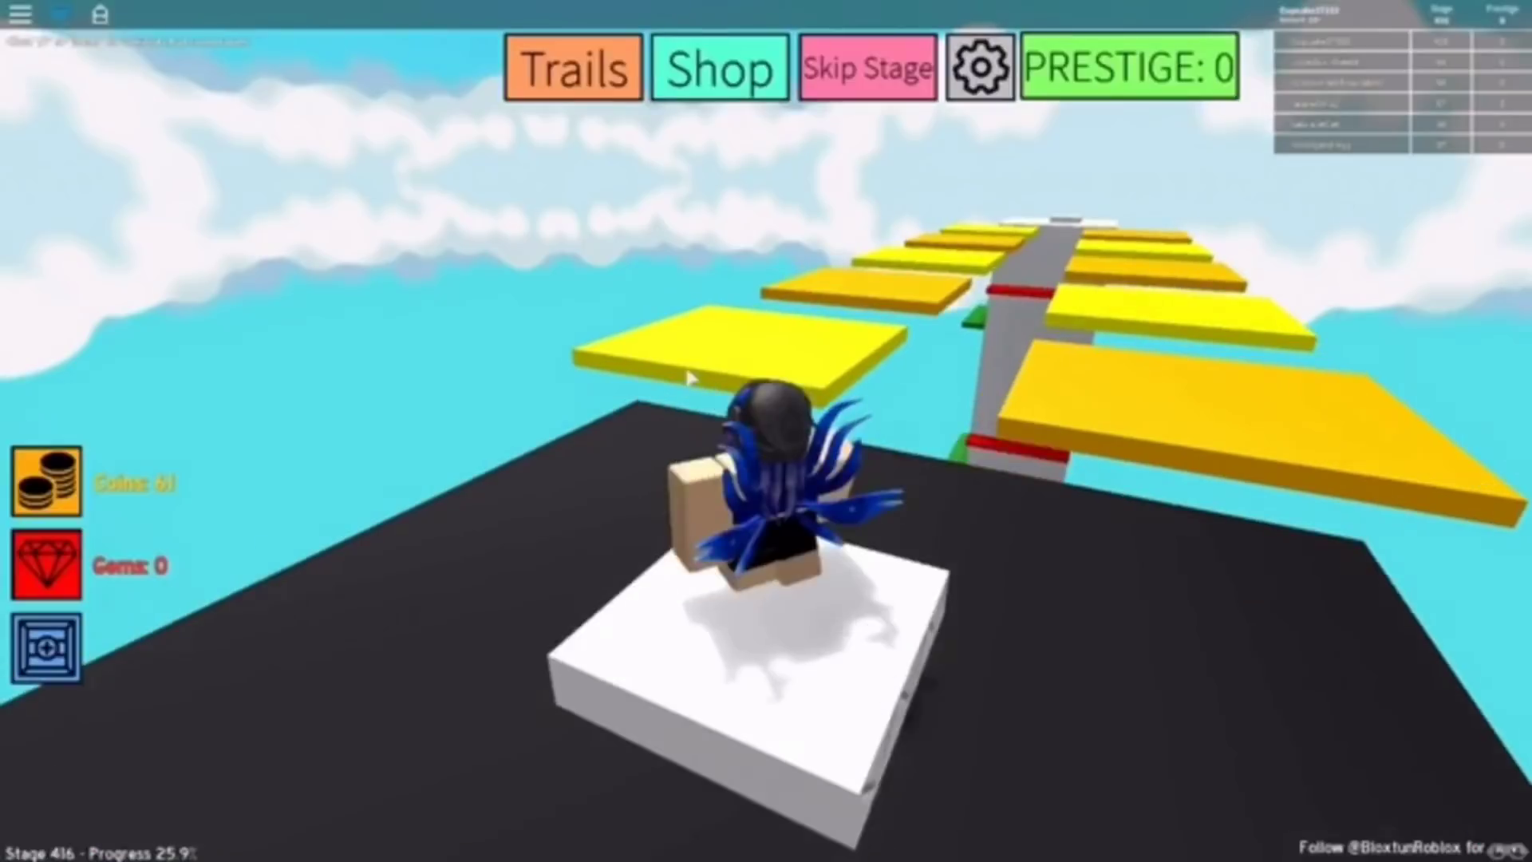
key("Escape")
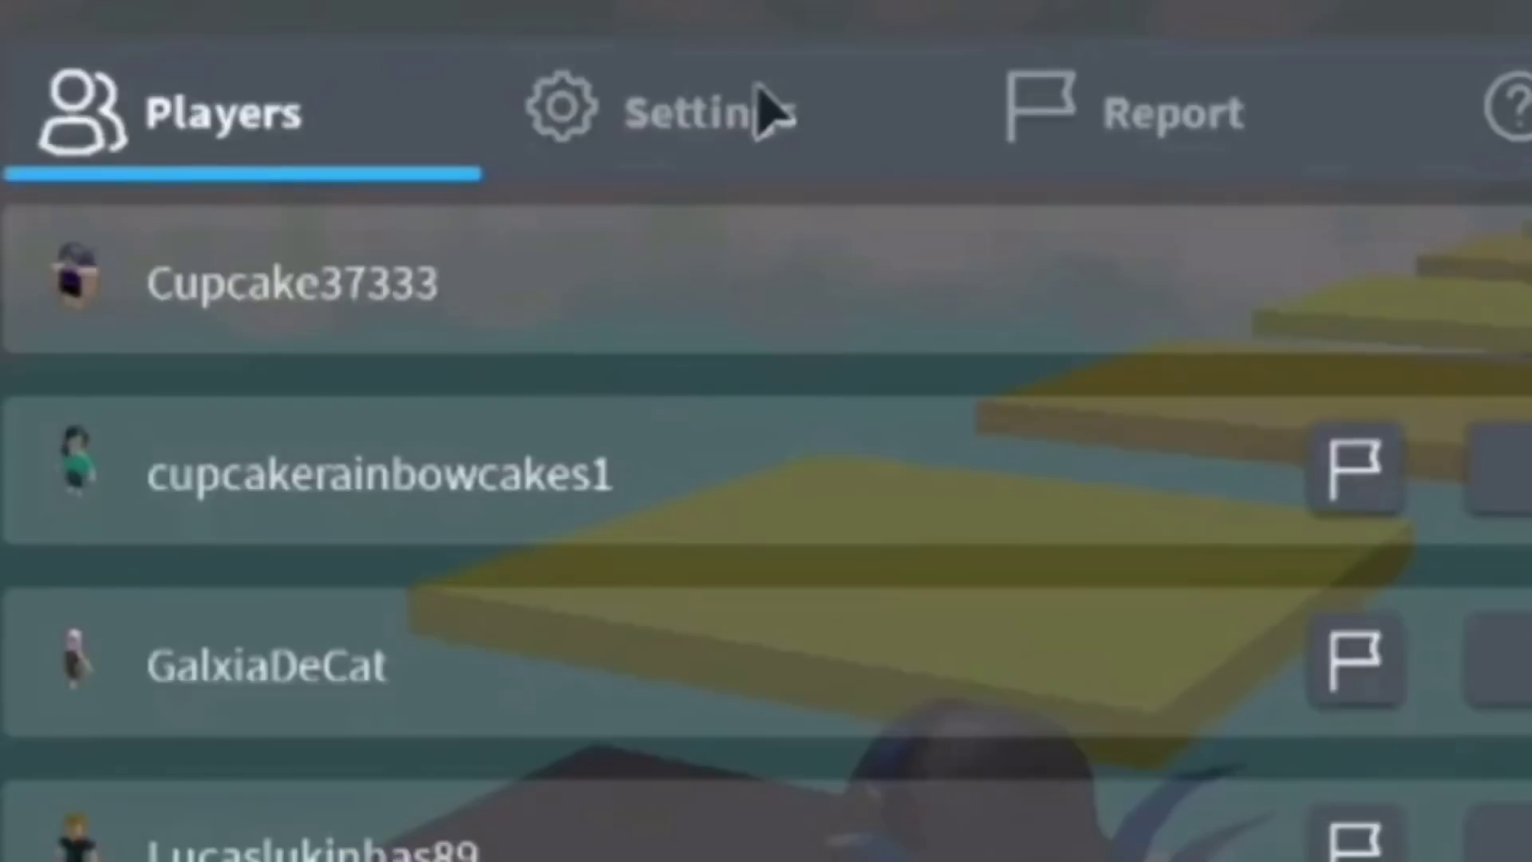
left_click(764, 112)
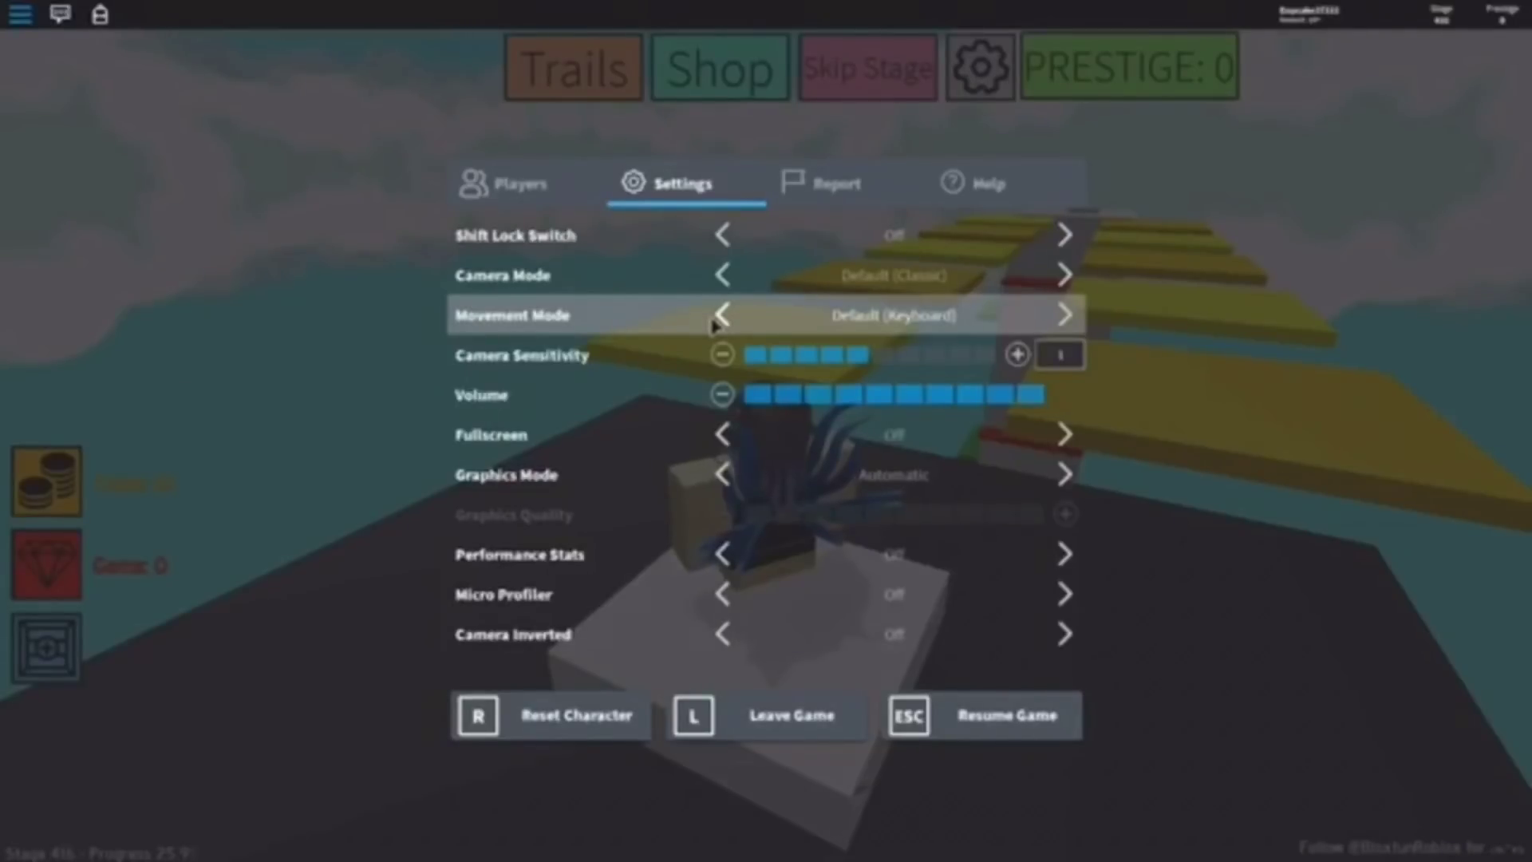
left_click(722, 316)
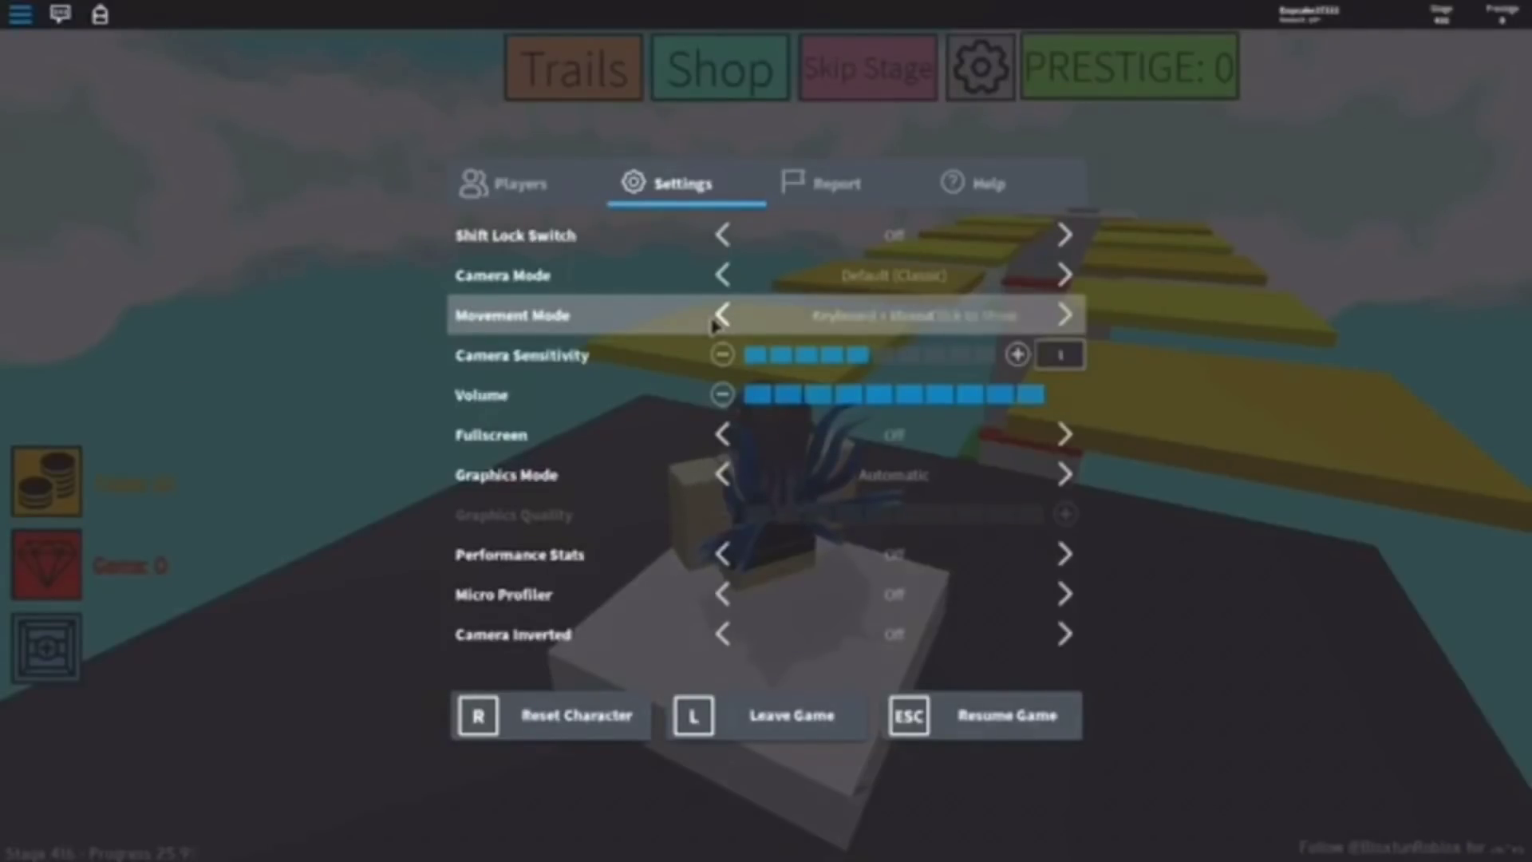
left_click(723, 316)
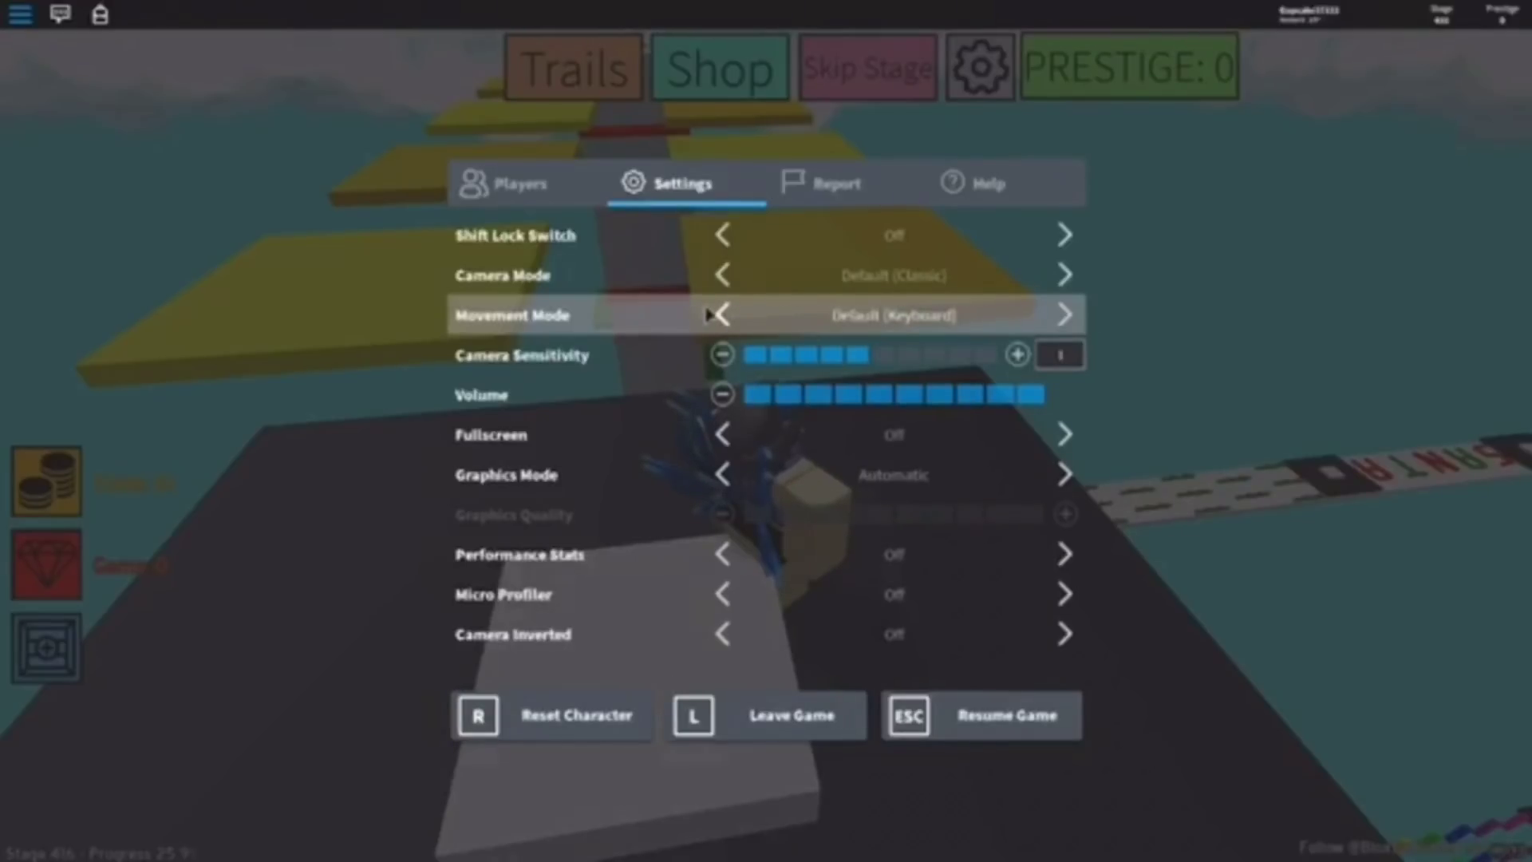
left_click(1065, 316)
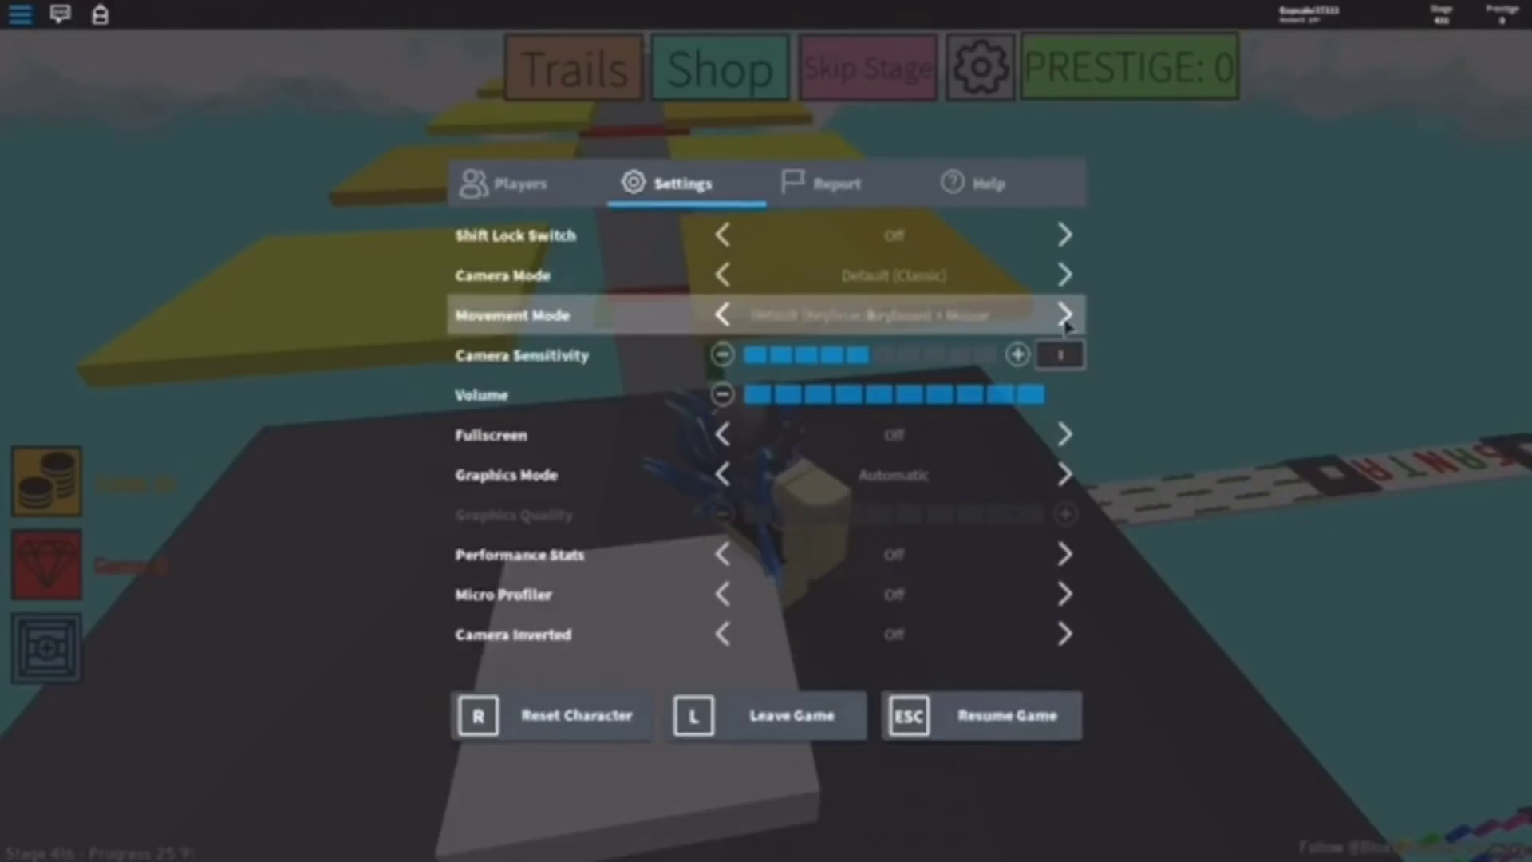
key("Escape")
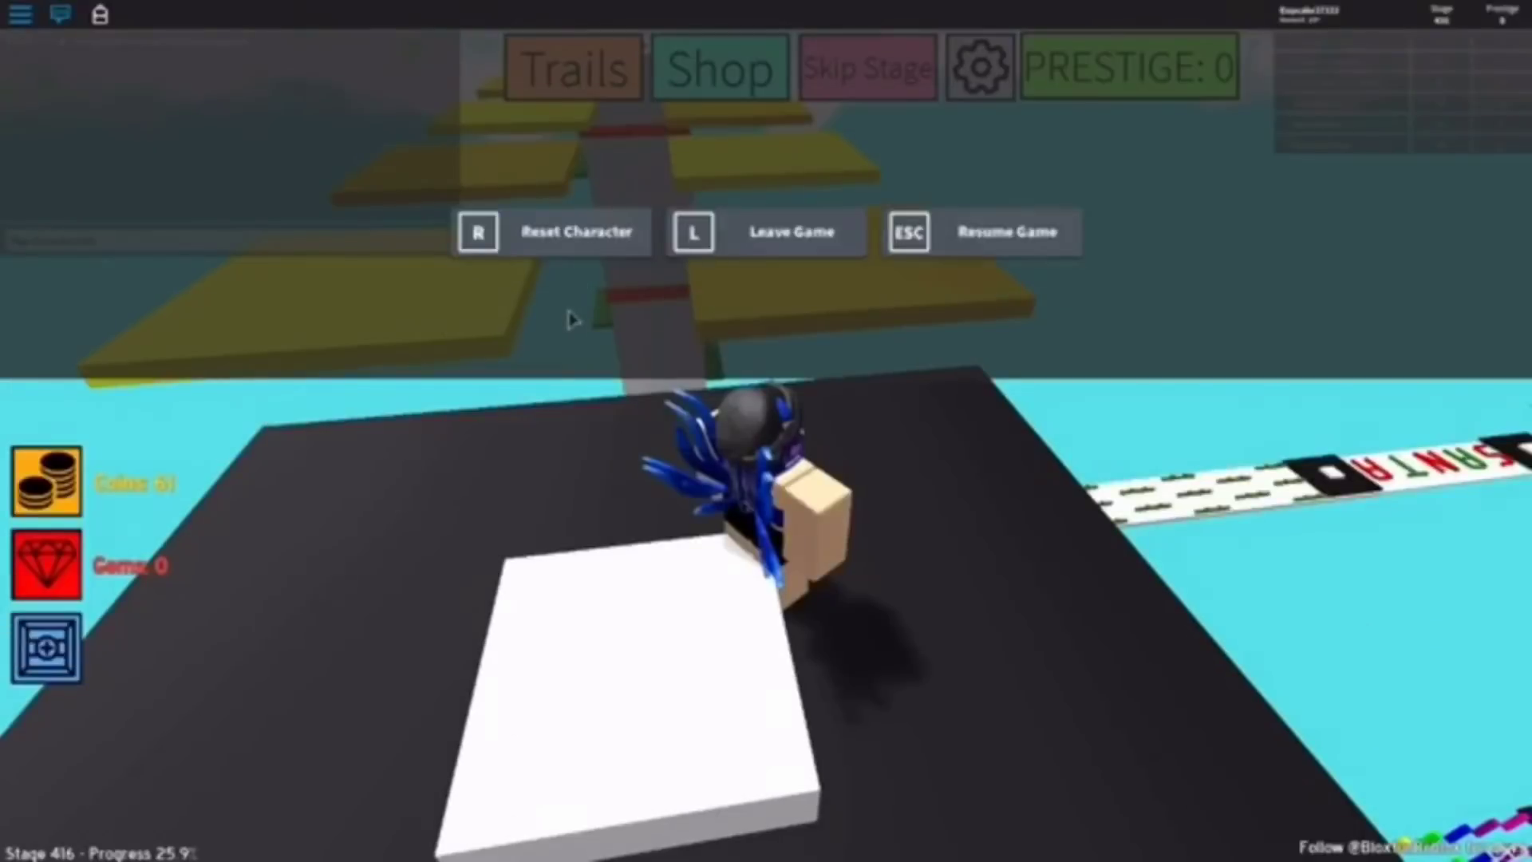
Step: Jump onto the white checkpoint pad, recheck settings, then walk onto the black platform
key("space")
key("s")
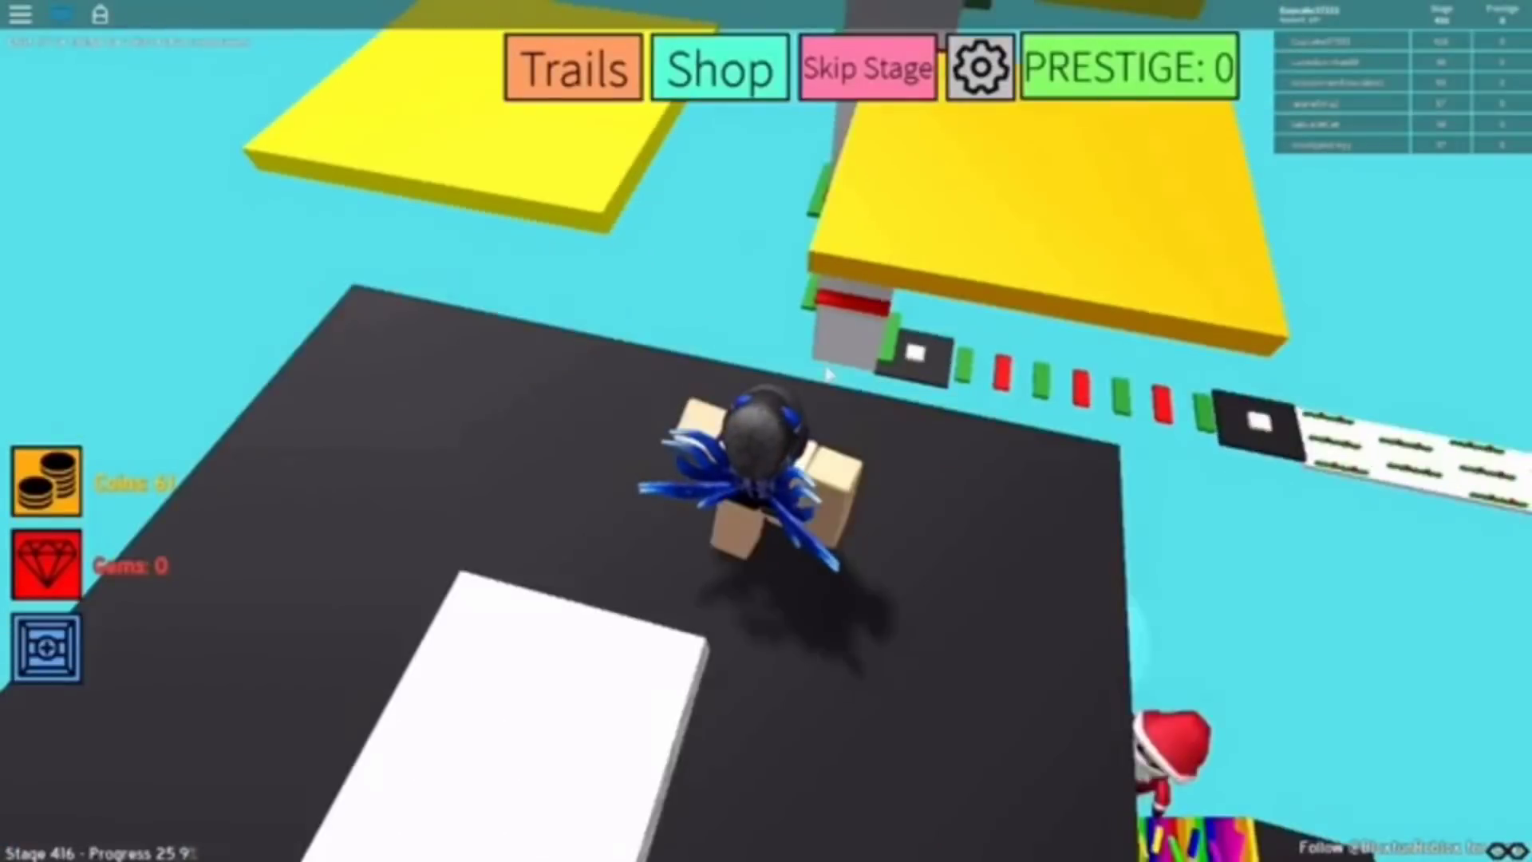
key("Escape")
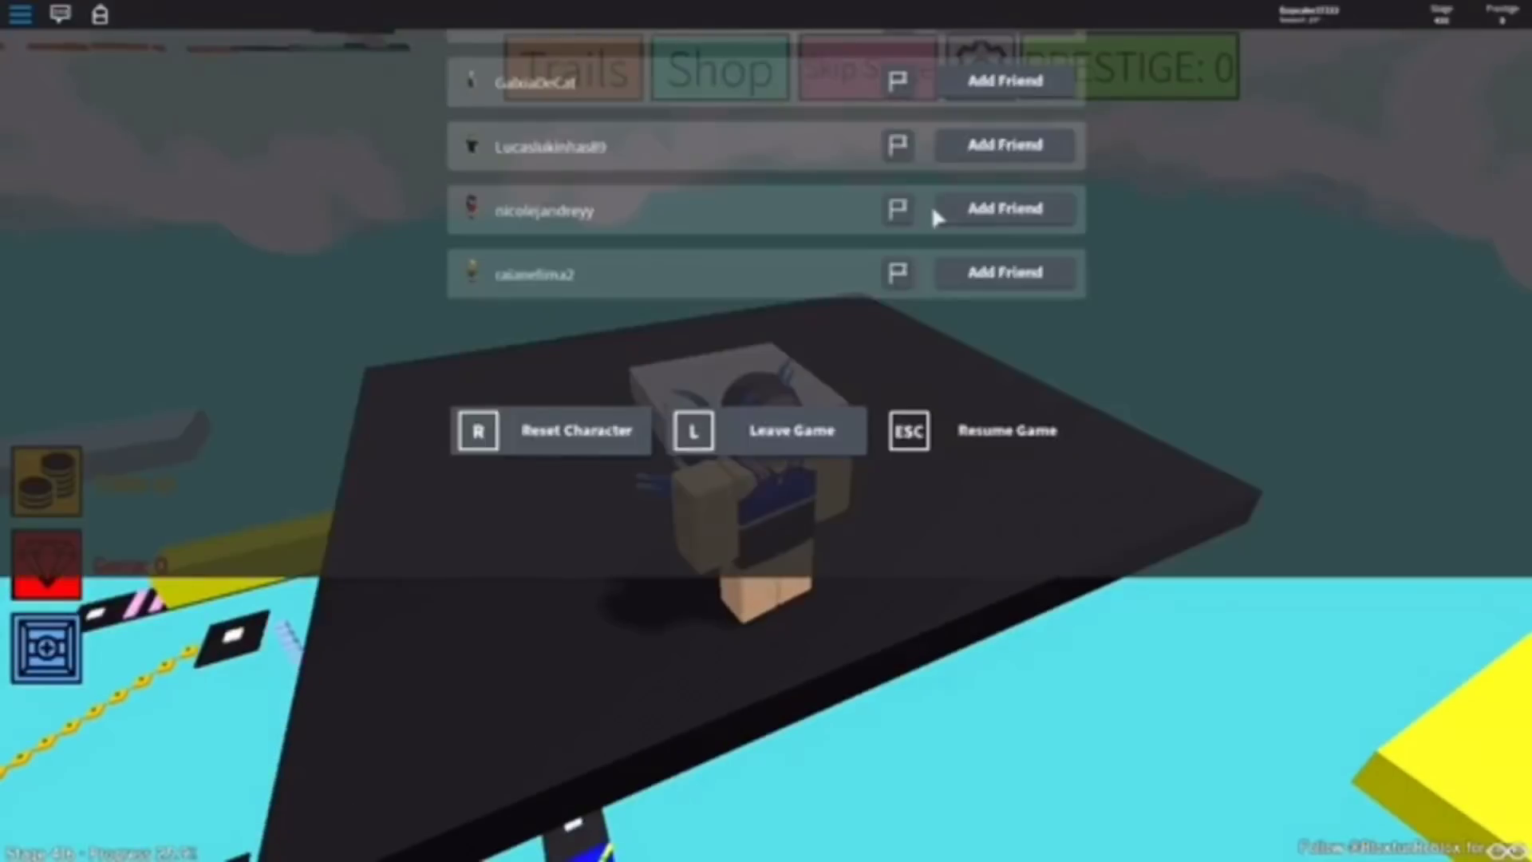
left_click(669, 184)
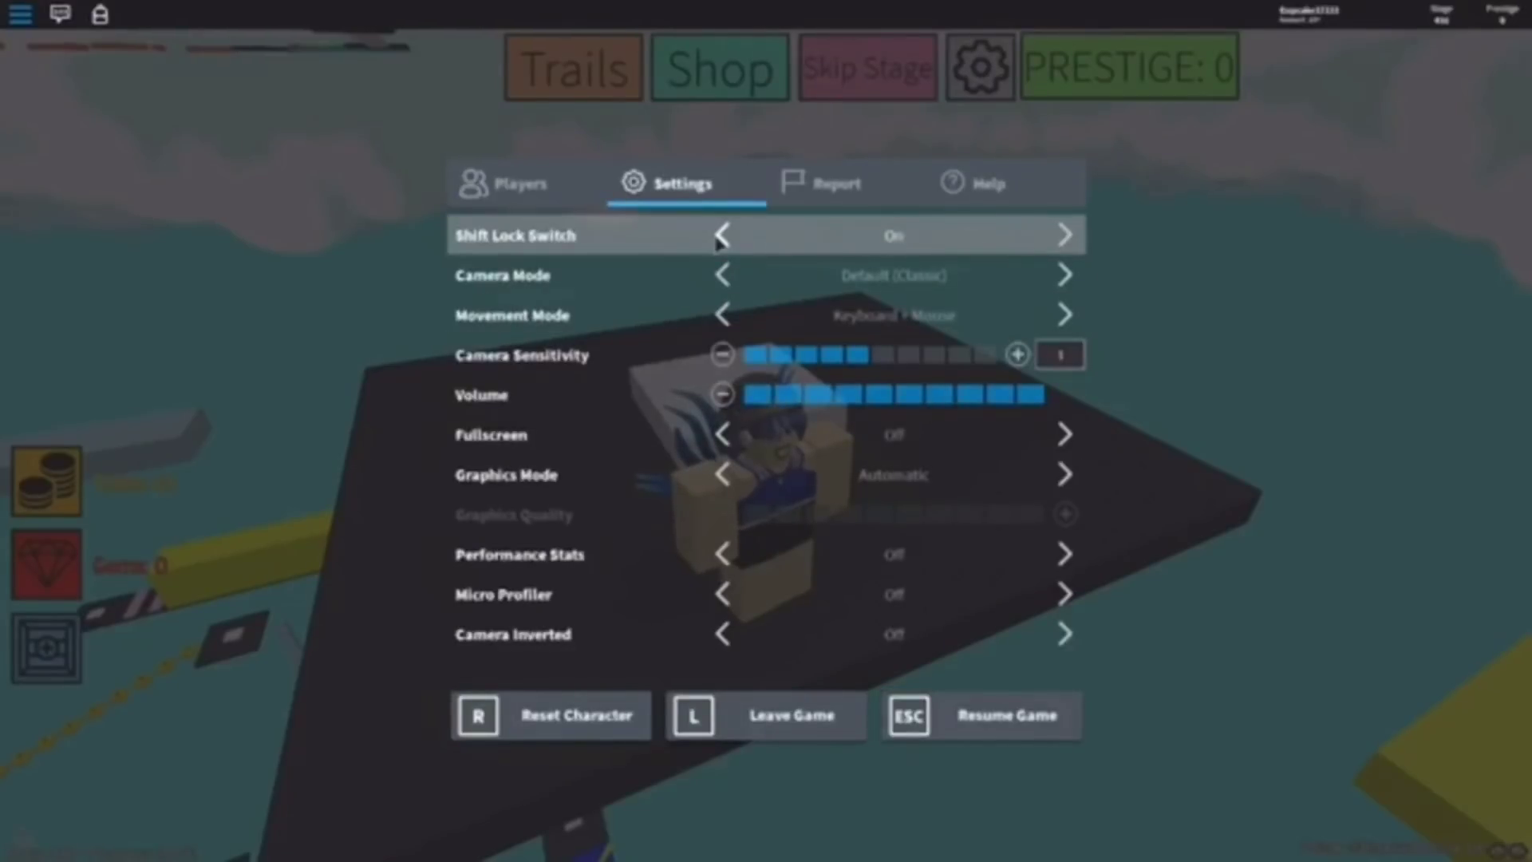
key("Escape")
key("w")
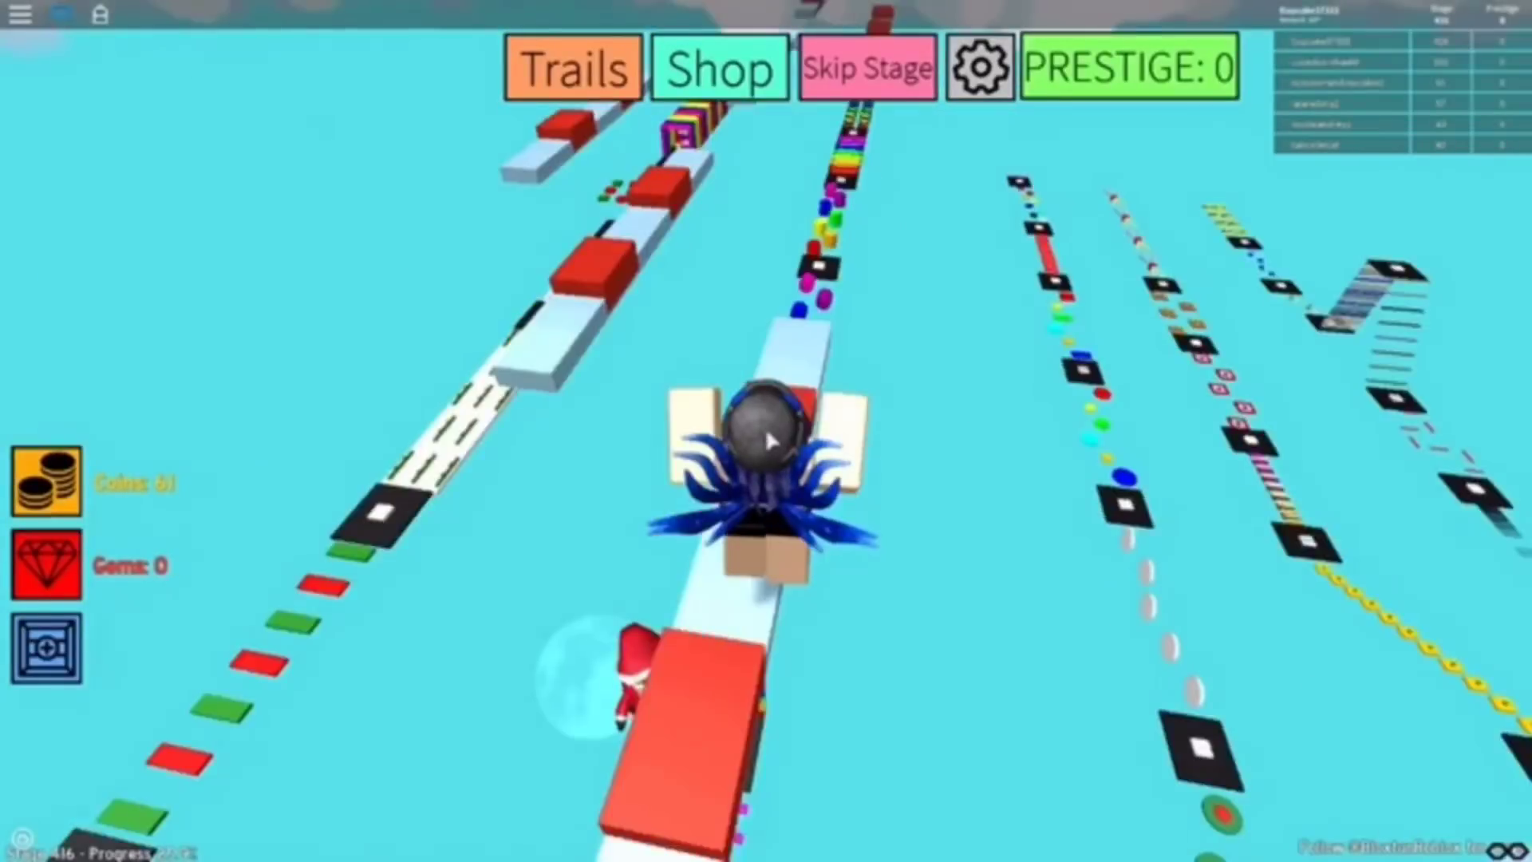
Step: Walk the avatar past the black checkpoint and red blocks onto the light-blue slab
key("w")
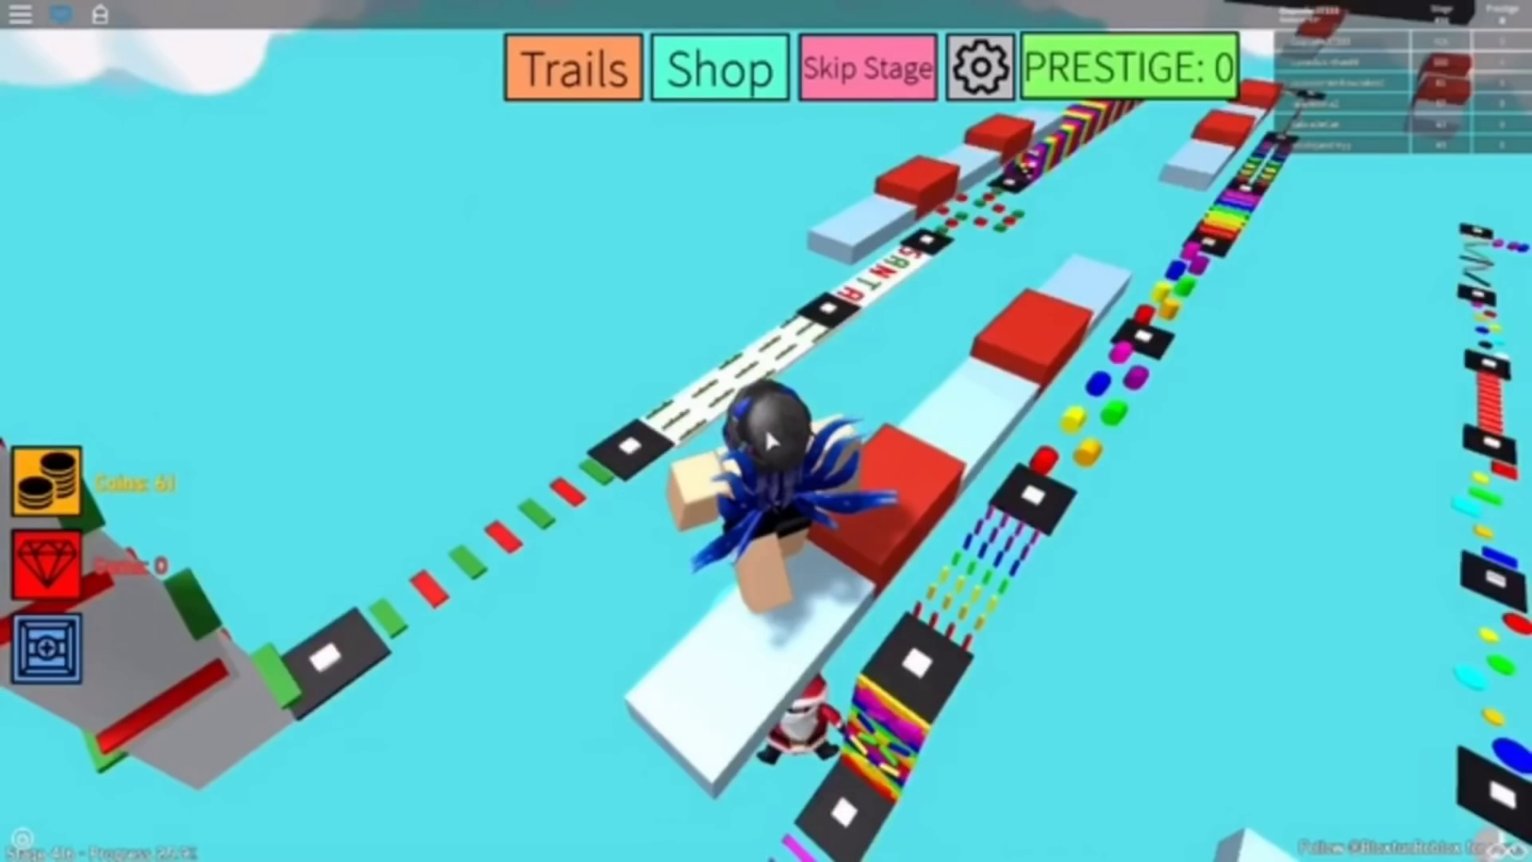
key("w")
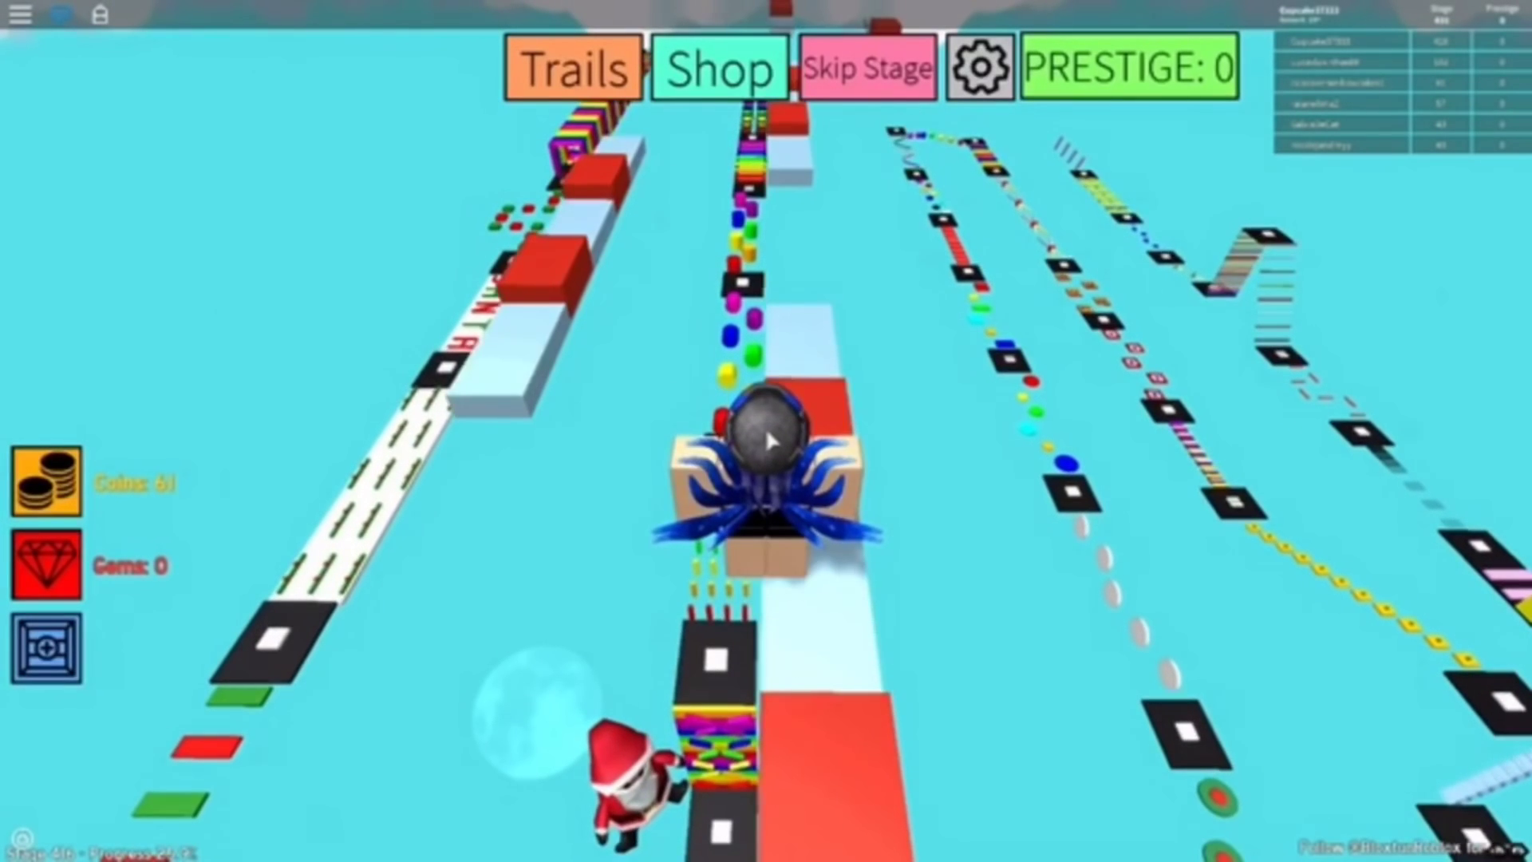
key("w")
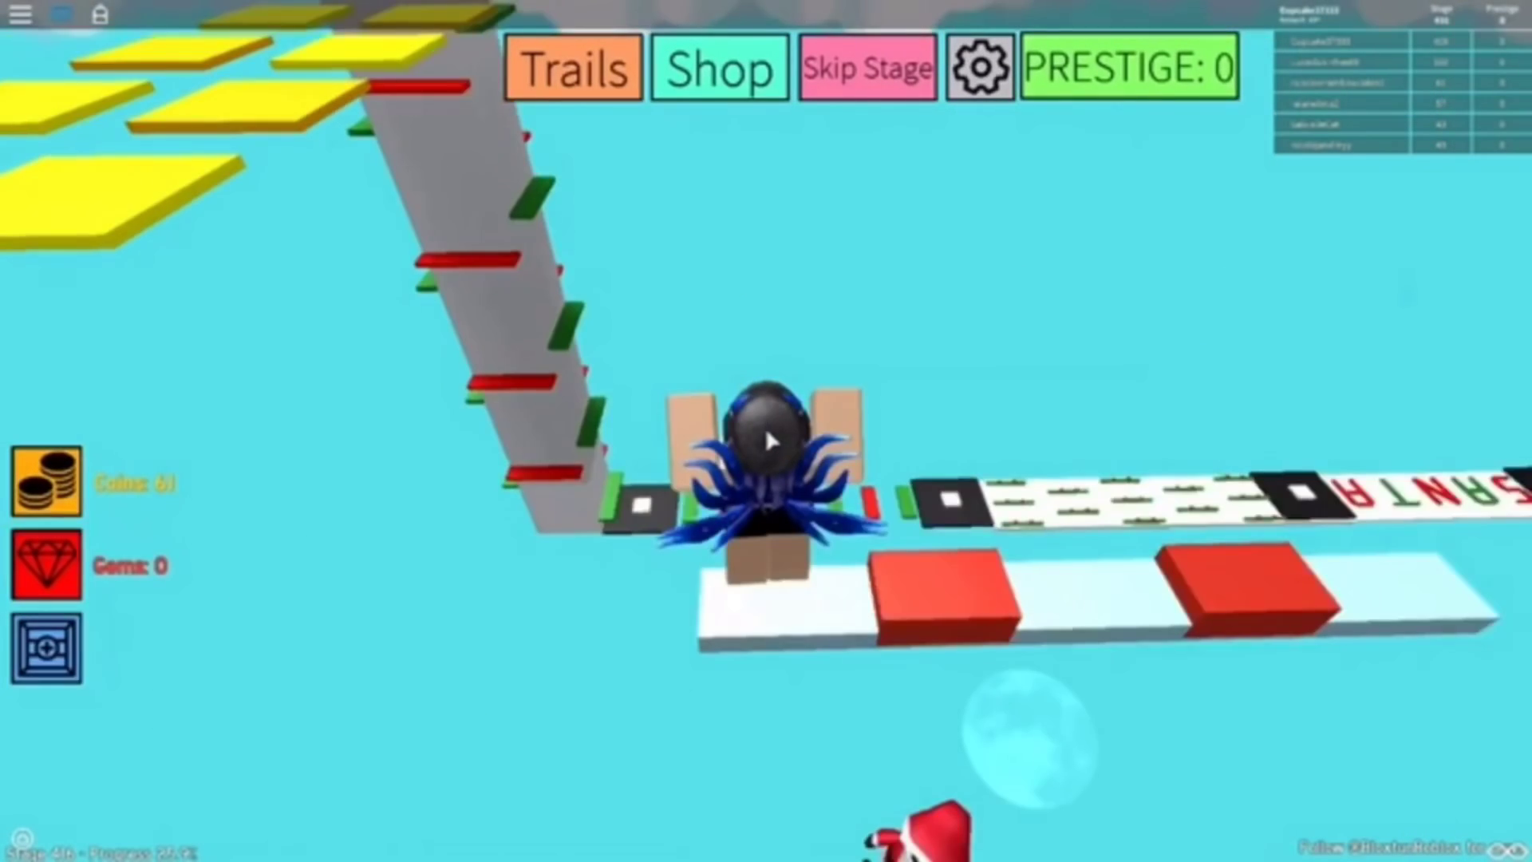
Step: Send a /whisper command to another player in chat, then exit chat
key("w")
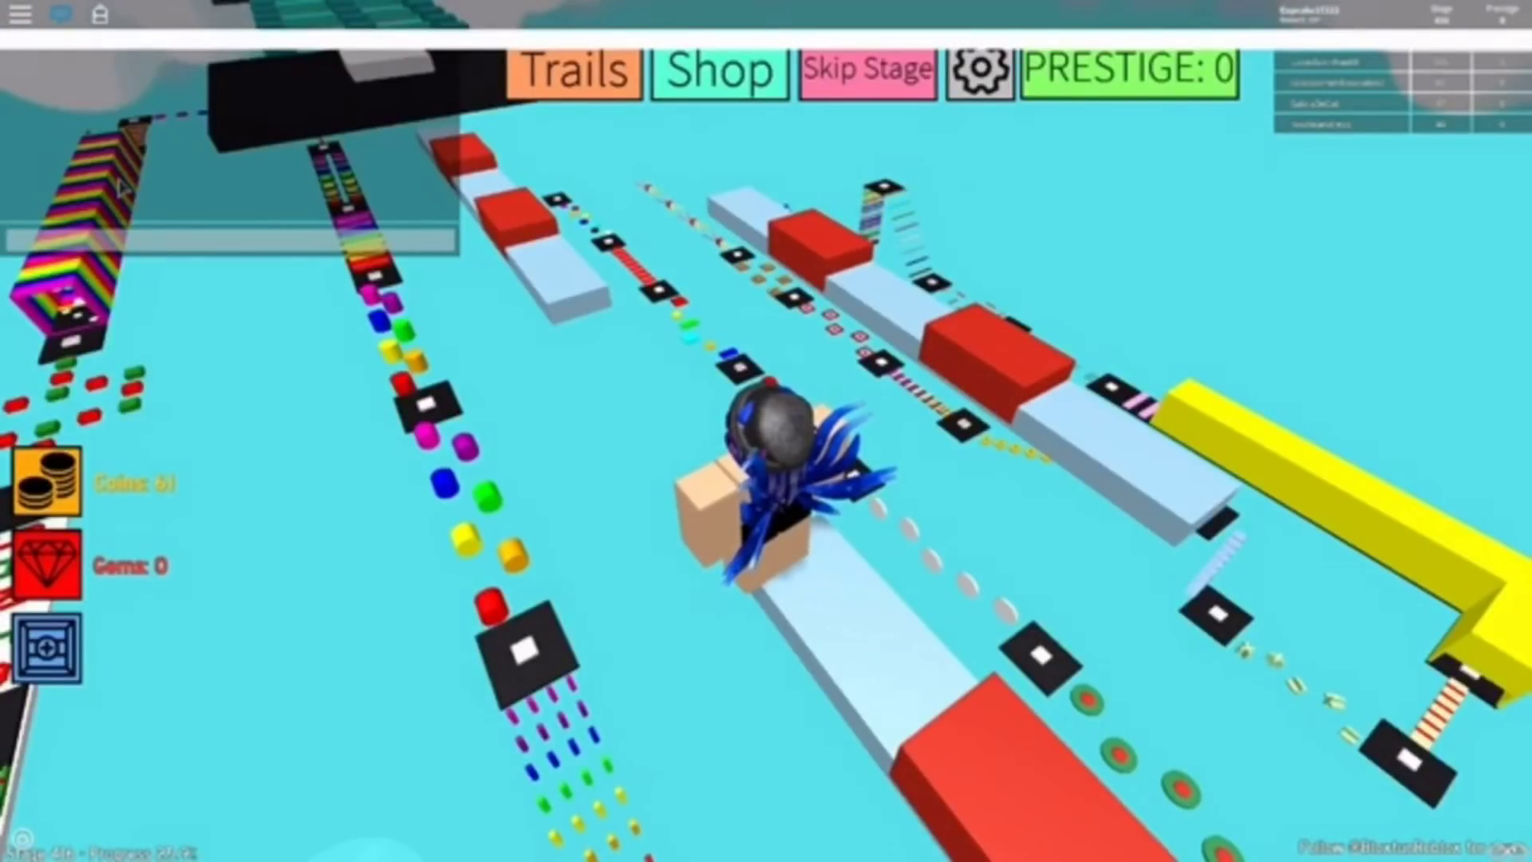
type("whisper")
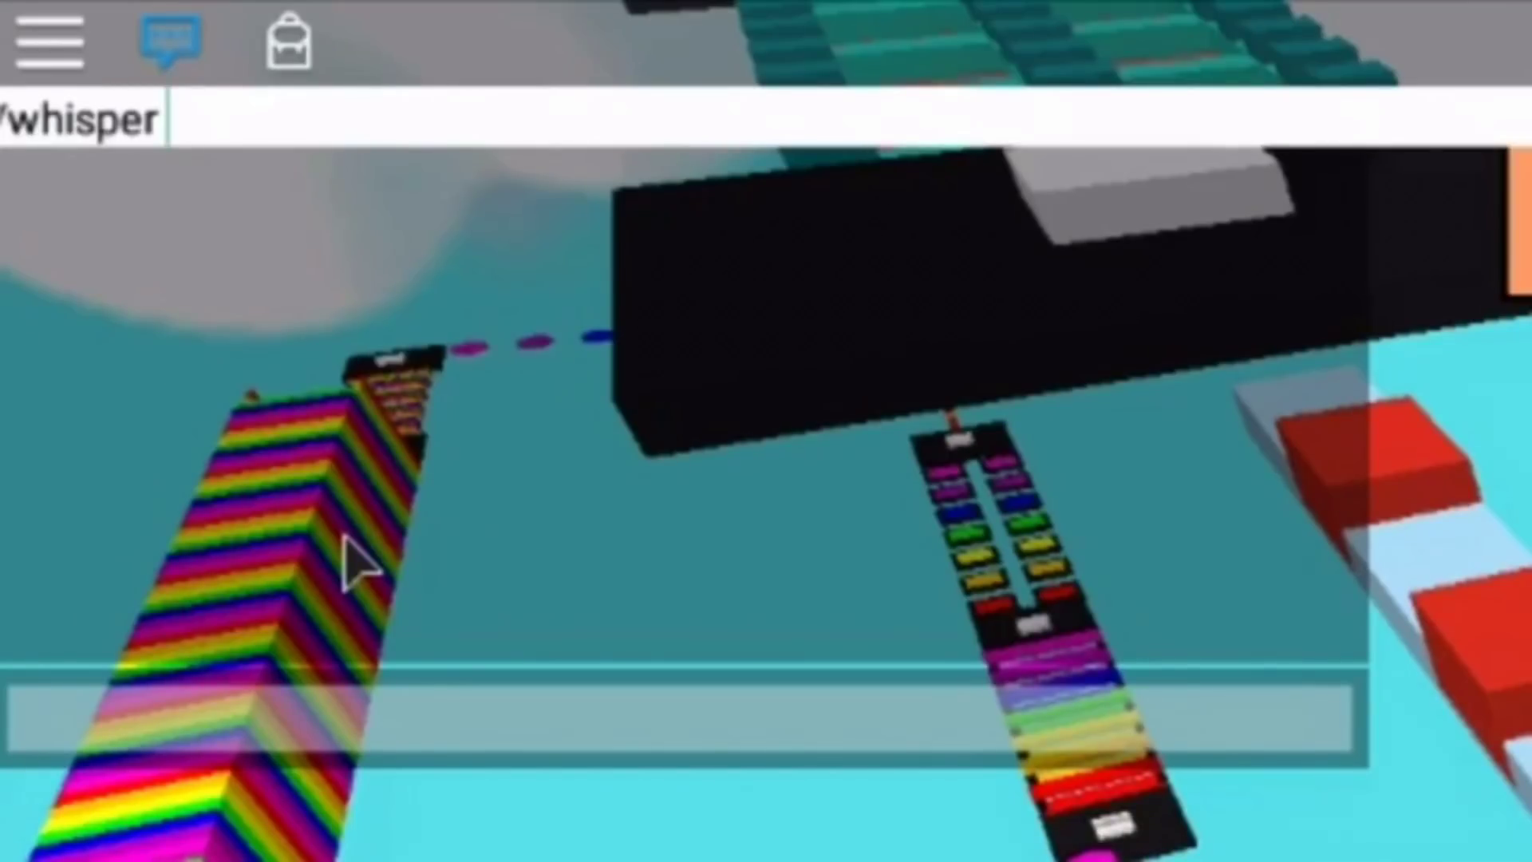
type(" nic")
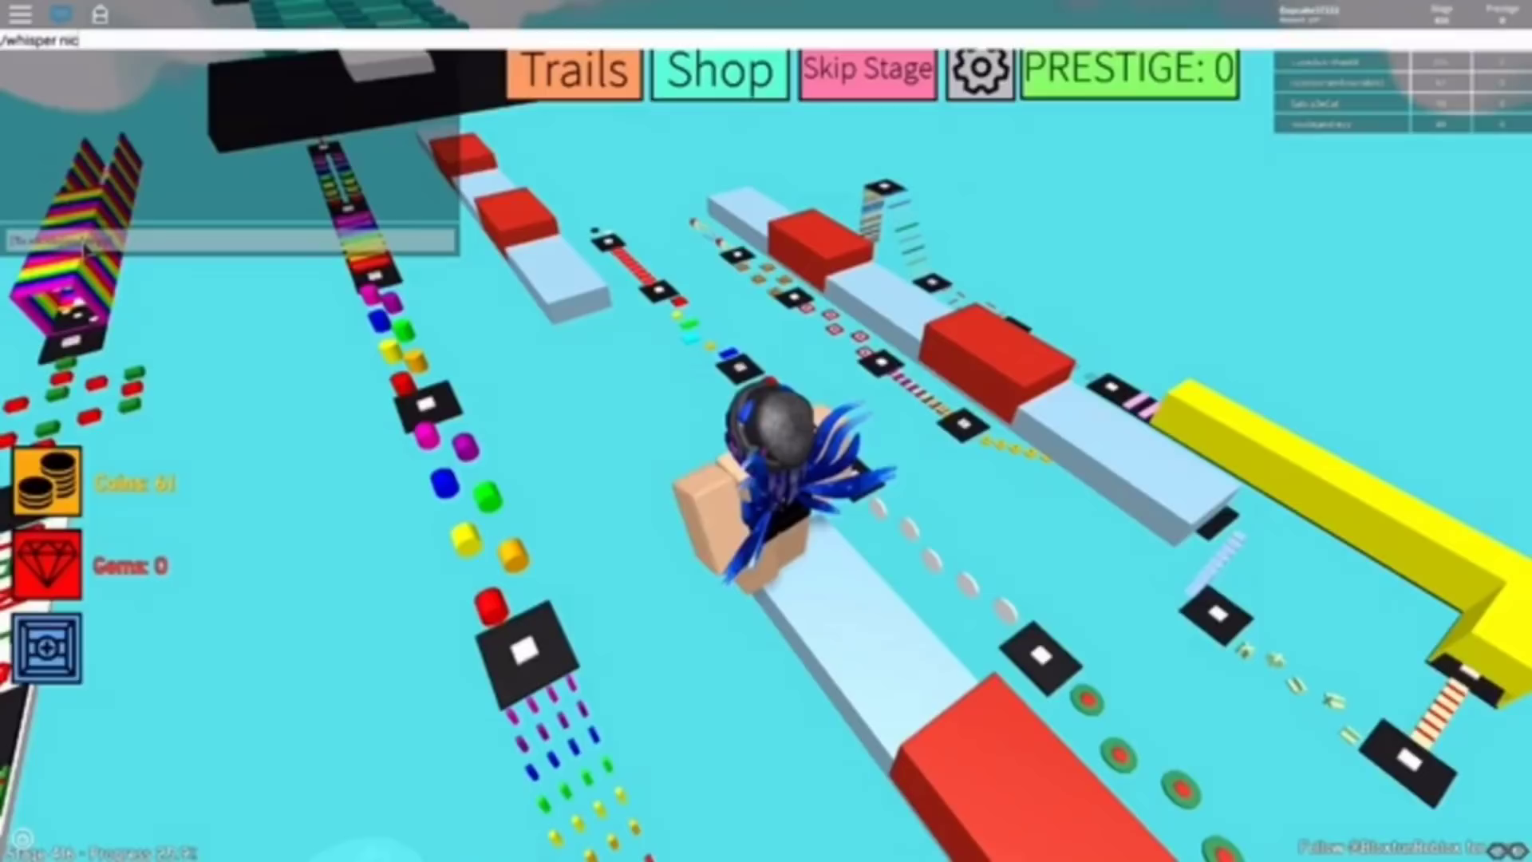
key("Return")
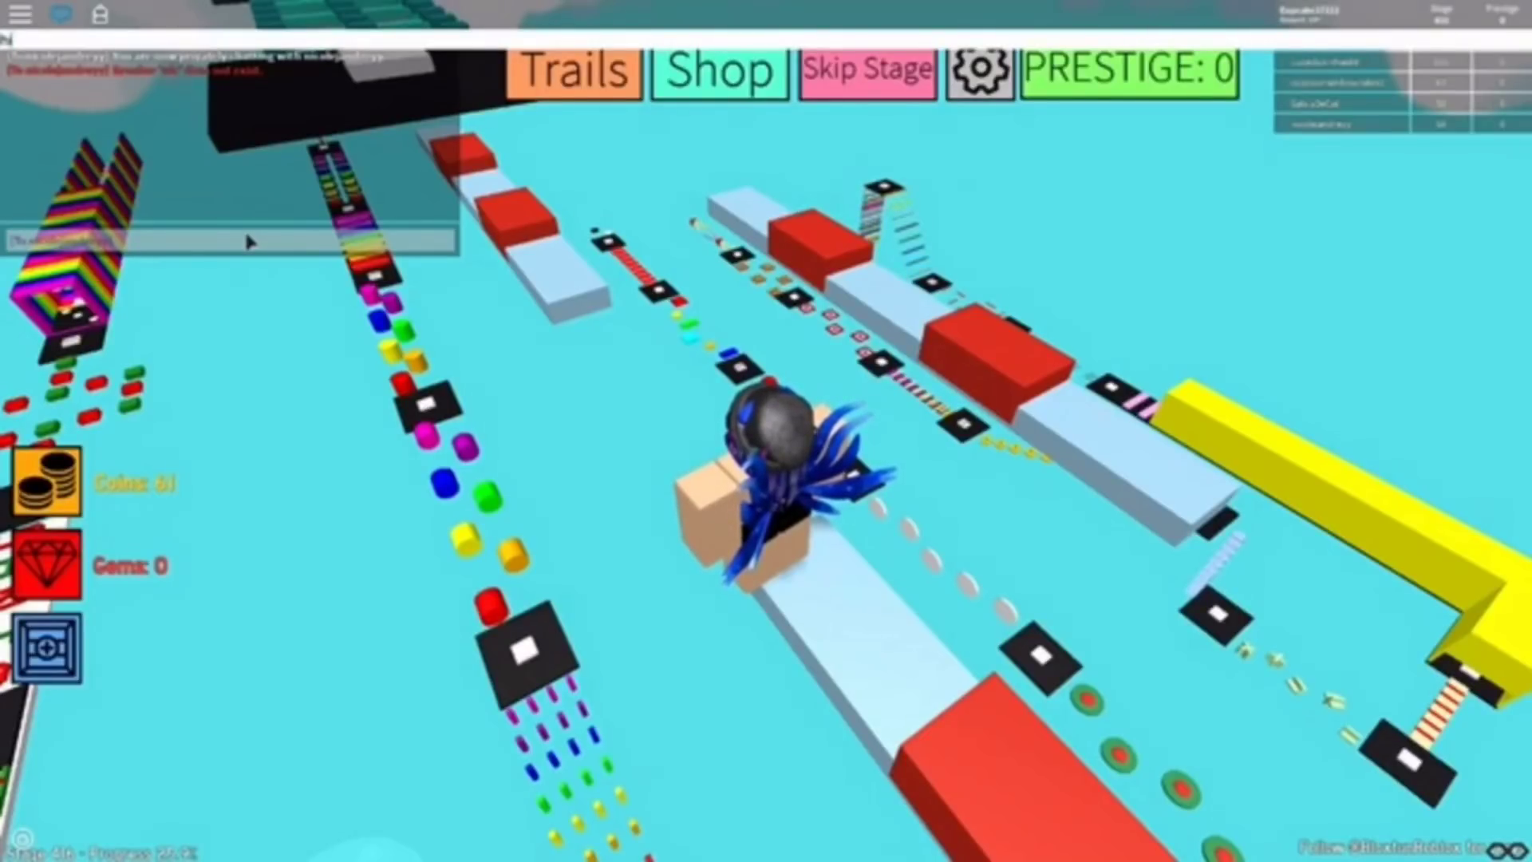
key("Escape")
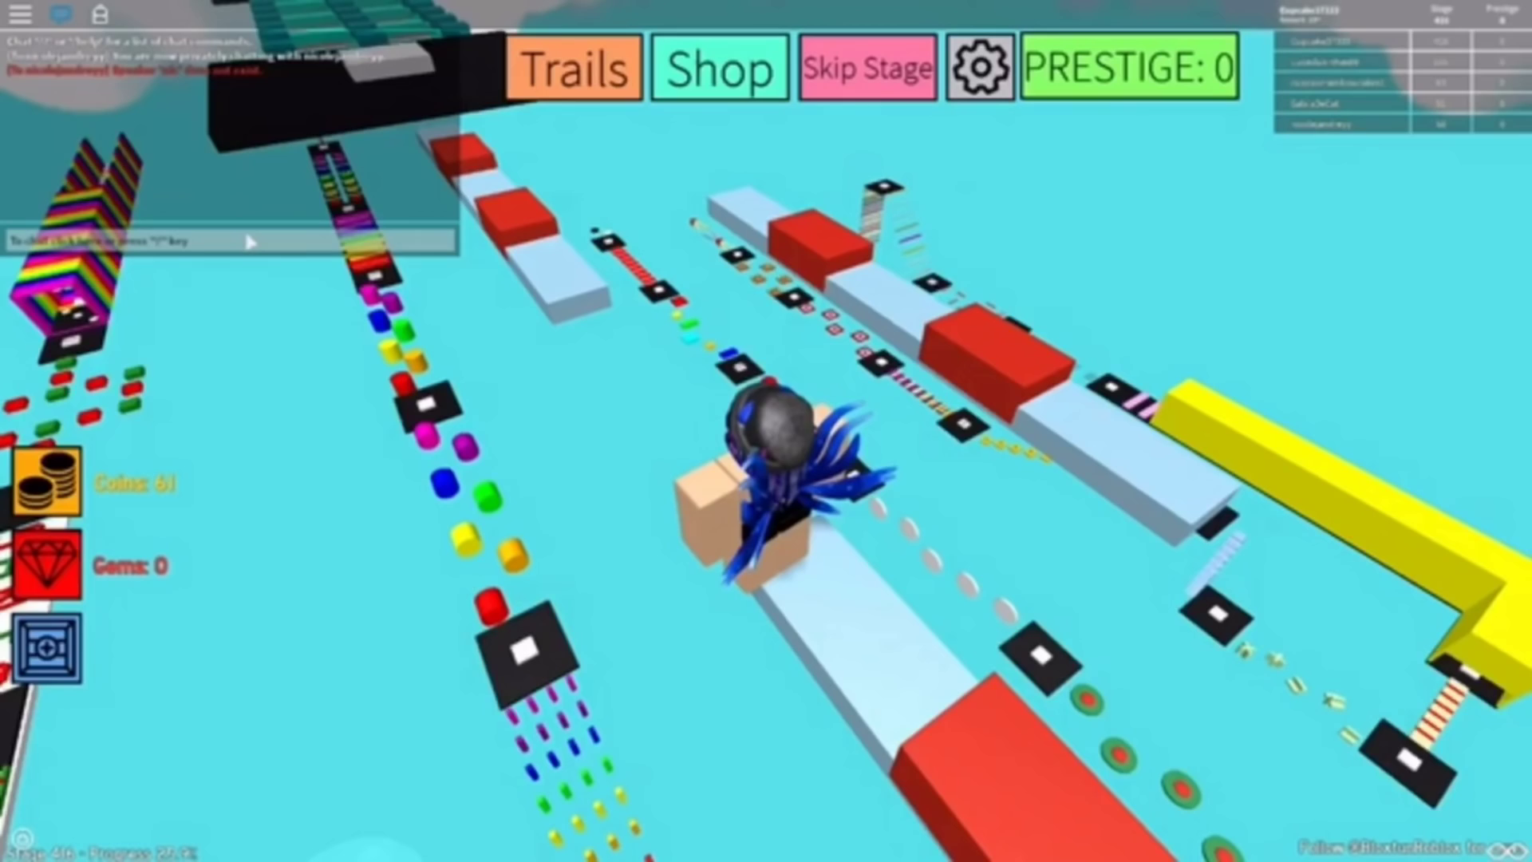
key("shift")
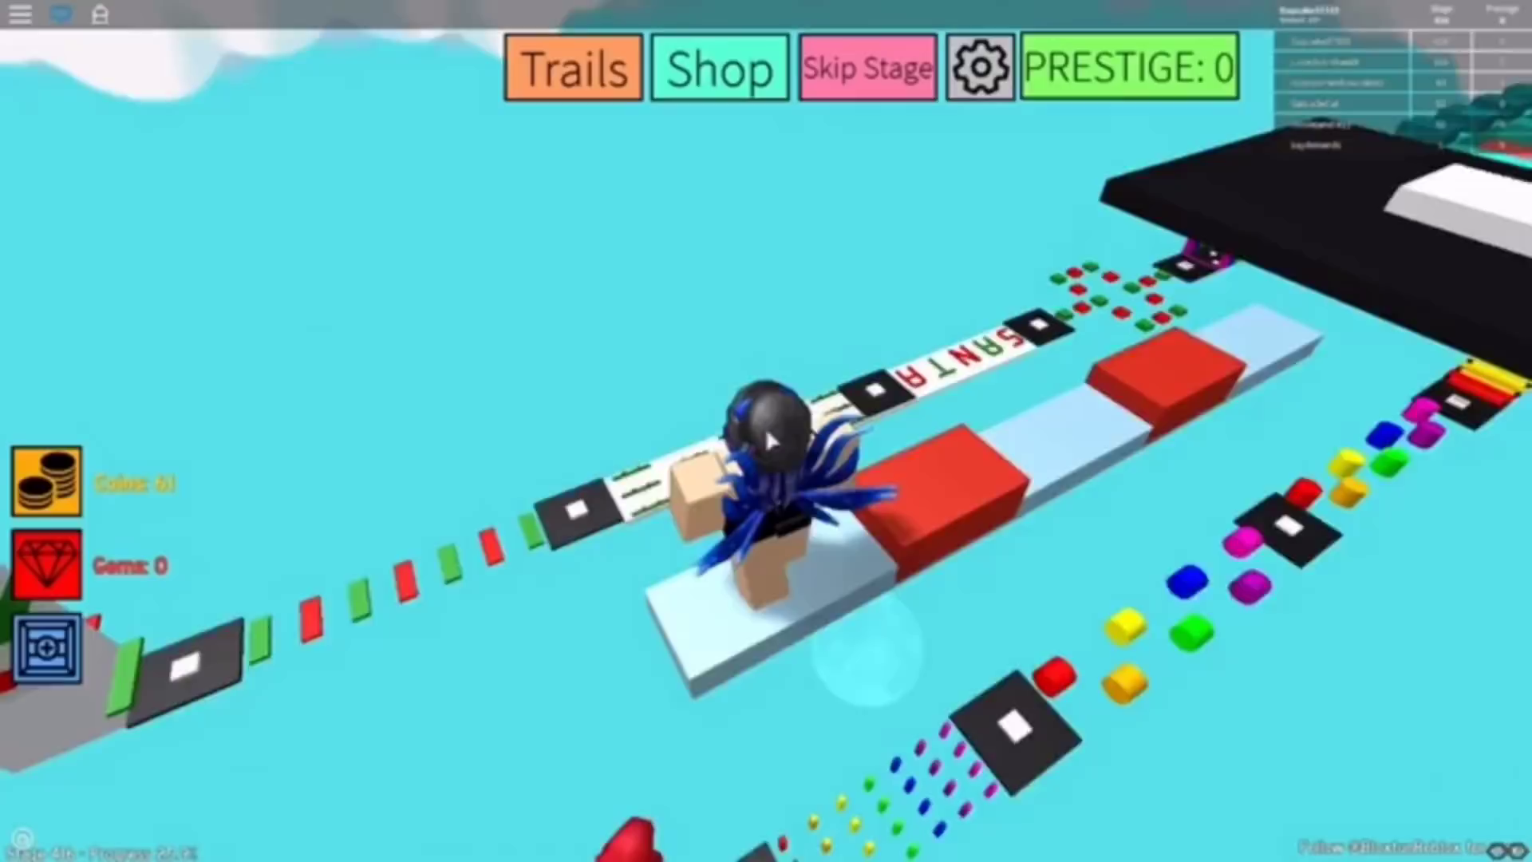
Step: Run the avatar along the checkered path and purple platforms onto the coloured cylinder path
key("w")
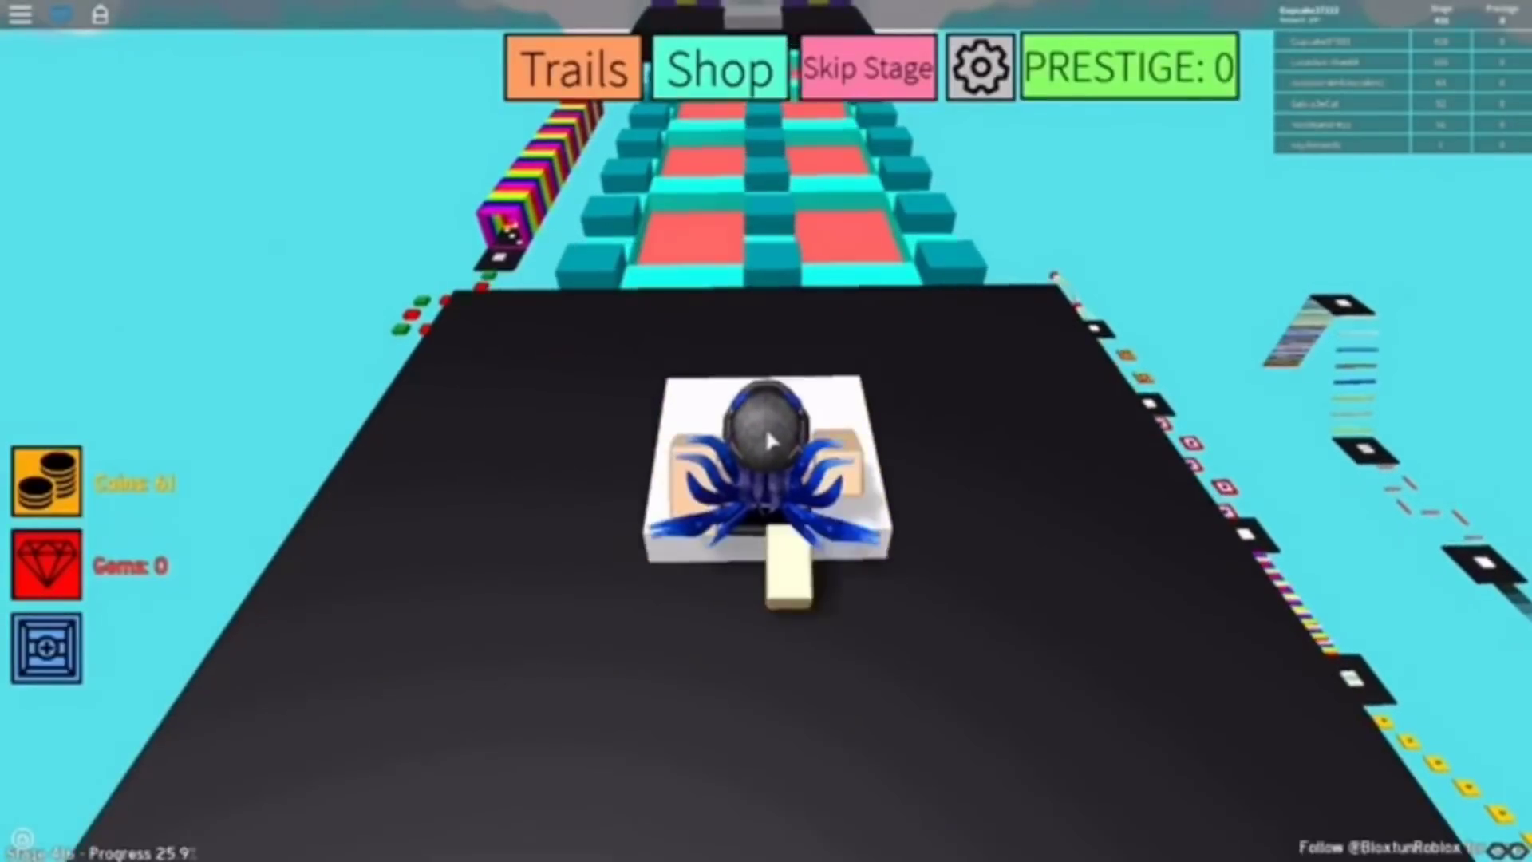
key("shift")
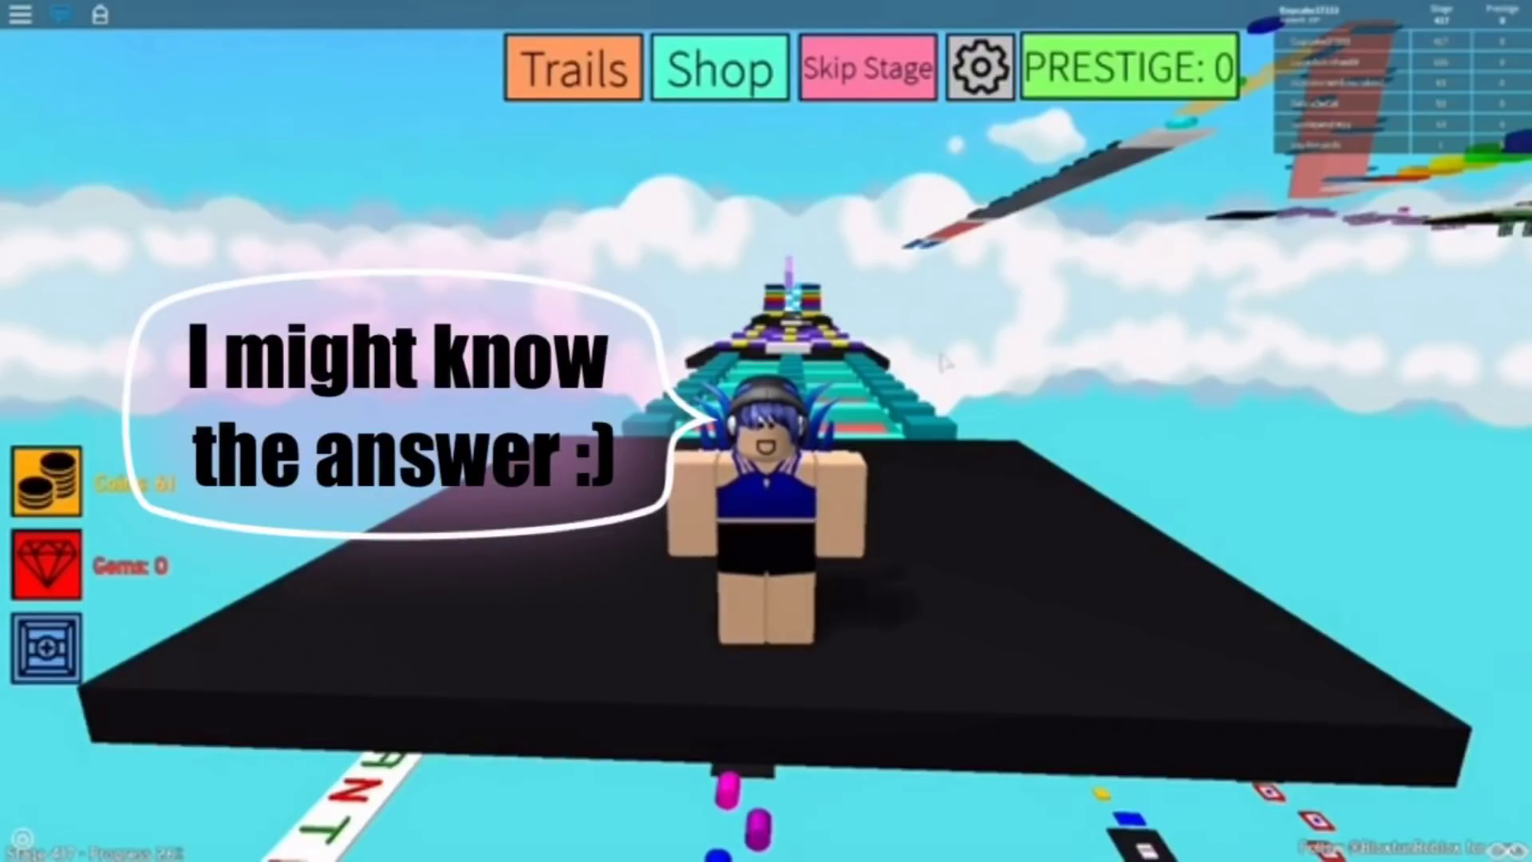
left_click_drag(942, 361, 770, 440)
key("w")
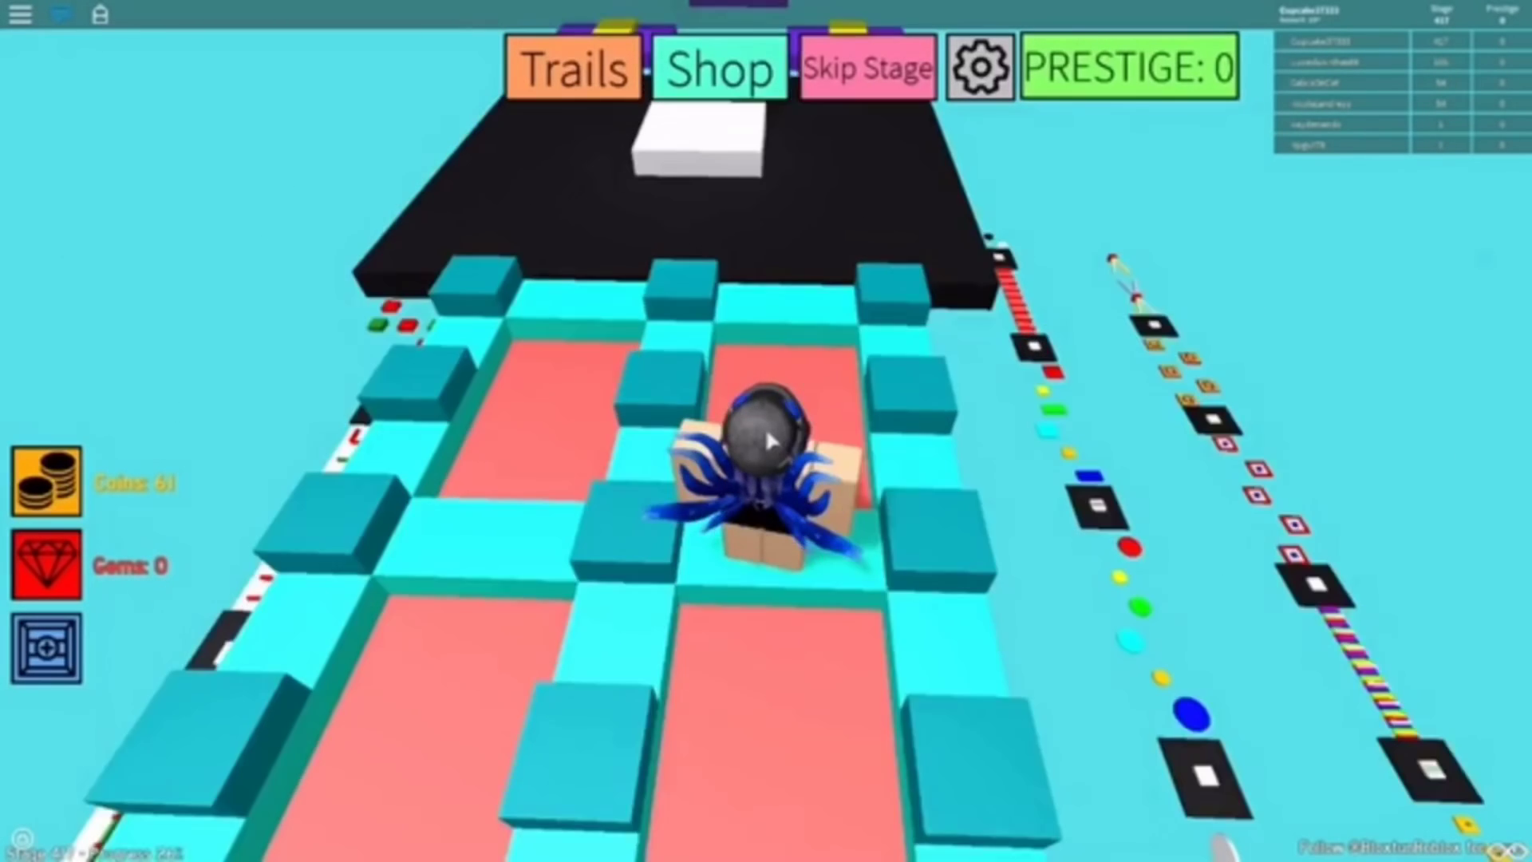
key("w")
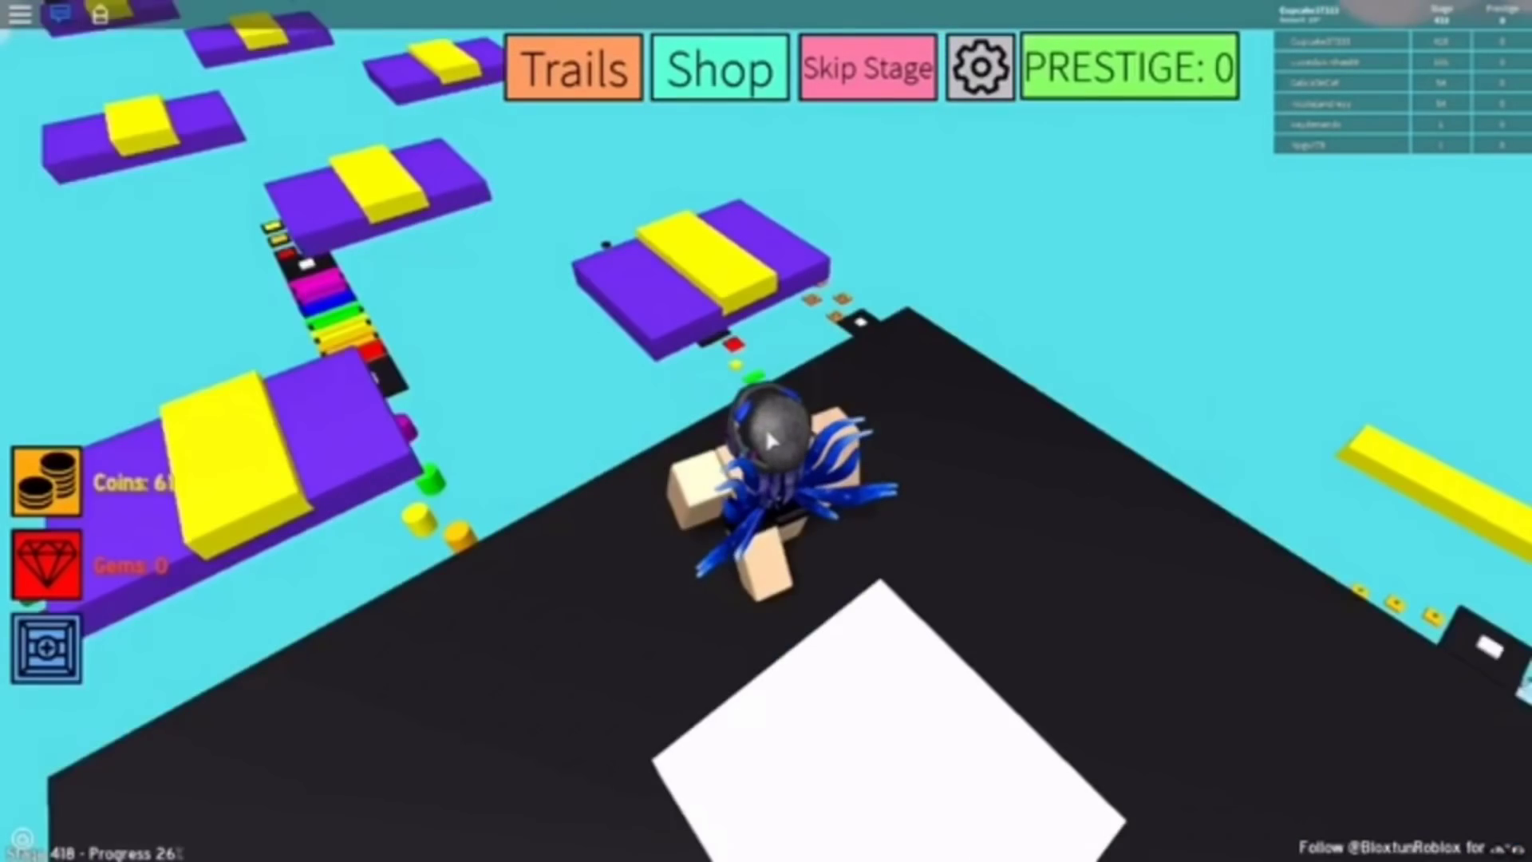
key("w")
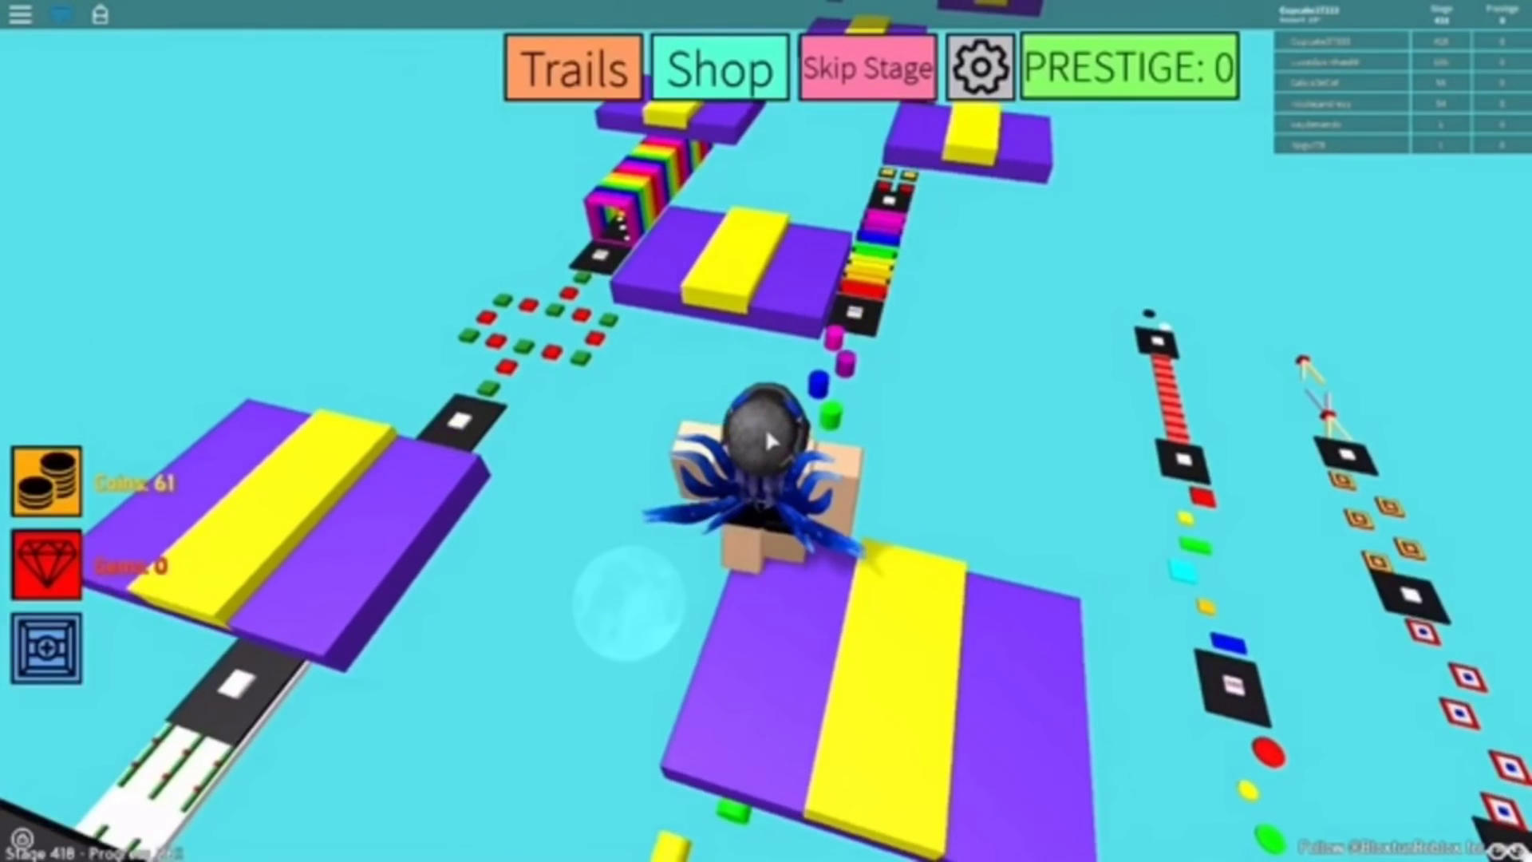
key("w")
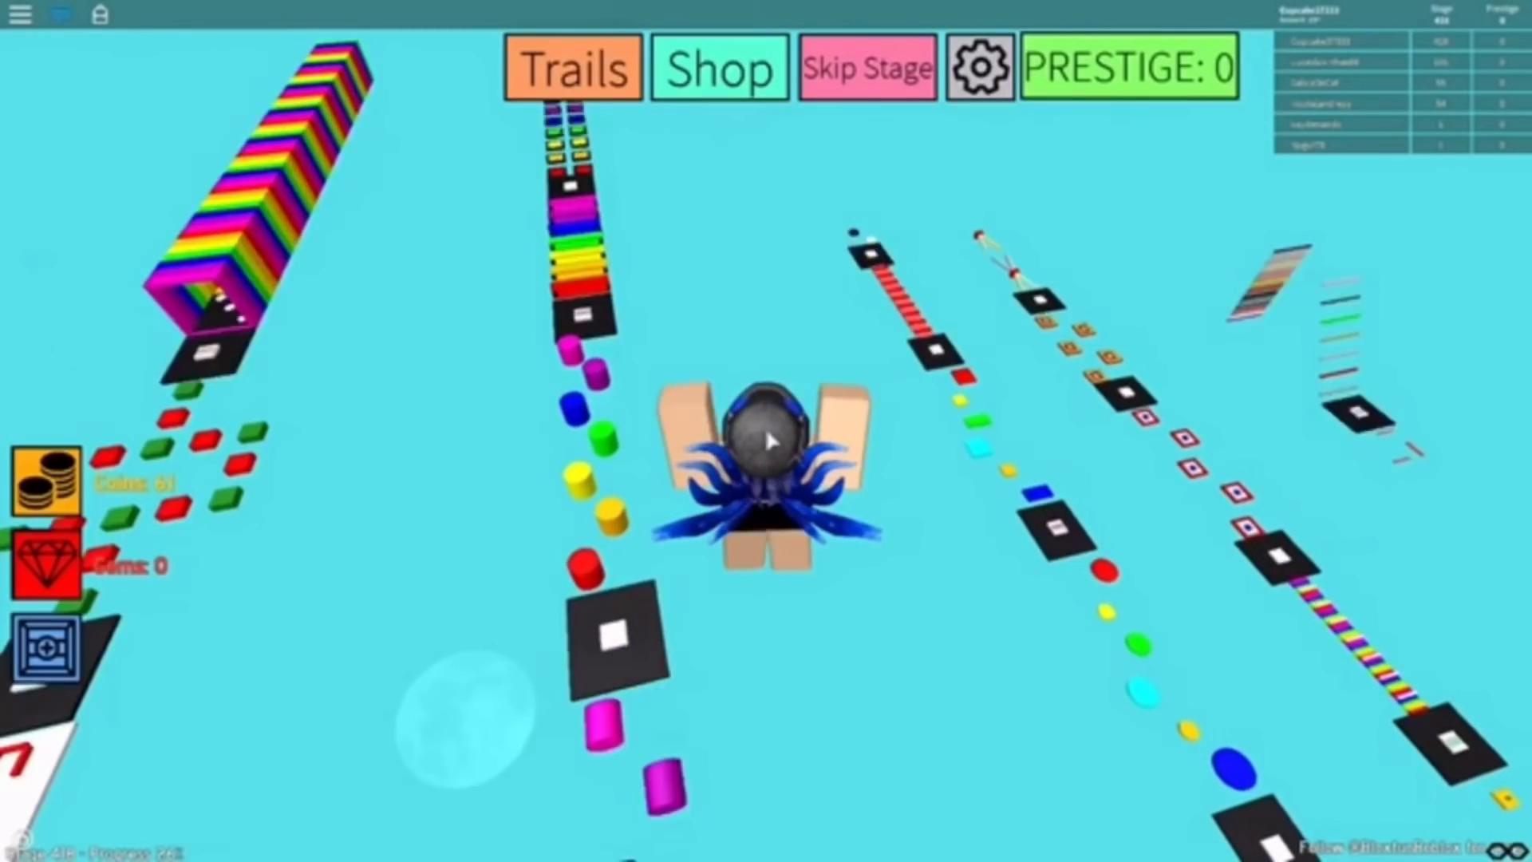